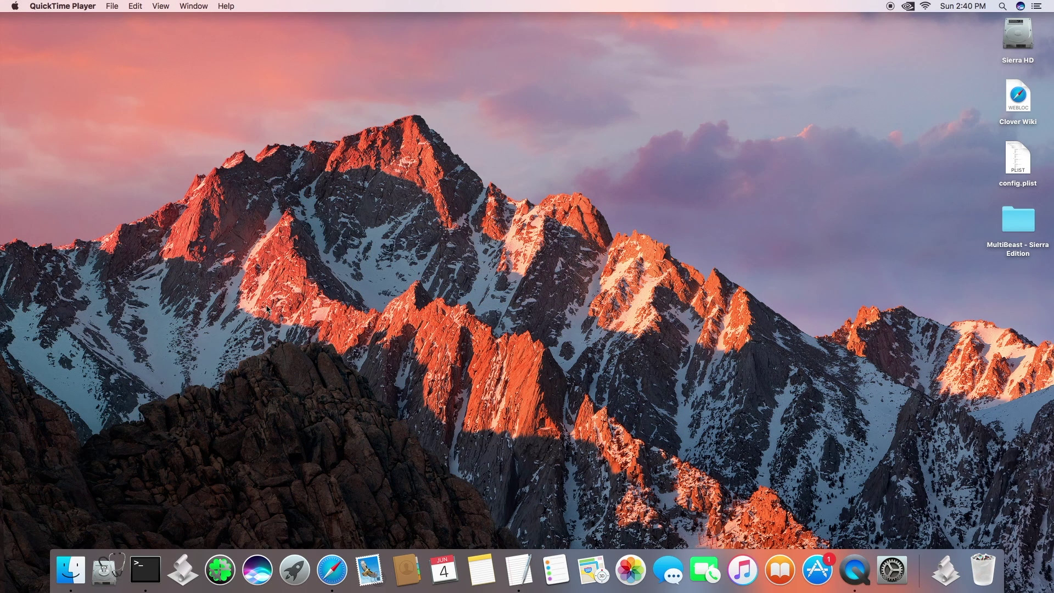
Step: Launch EFI Mounter v3, authenticate with the admin password, and mount disk0s1 at /Volumes/EFI
{"action": "left_click", "coordinate": [183, 571]}
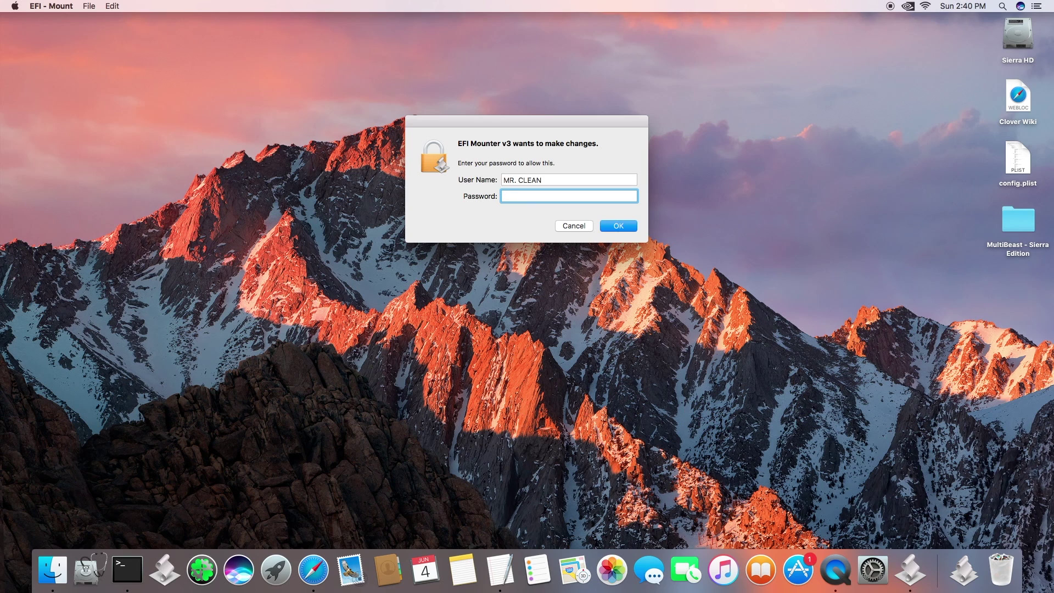
{"action": "type", "text": "••••••••••••••"}
{"action": "key", "text": "Return"}
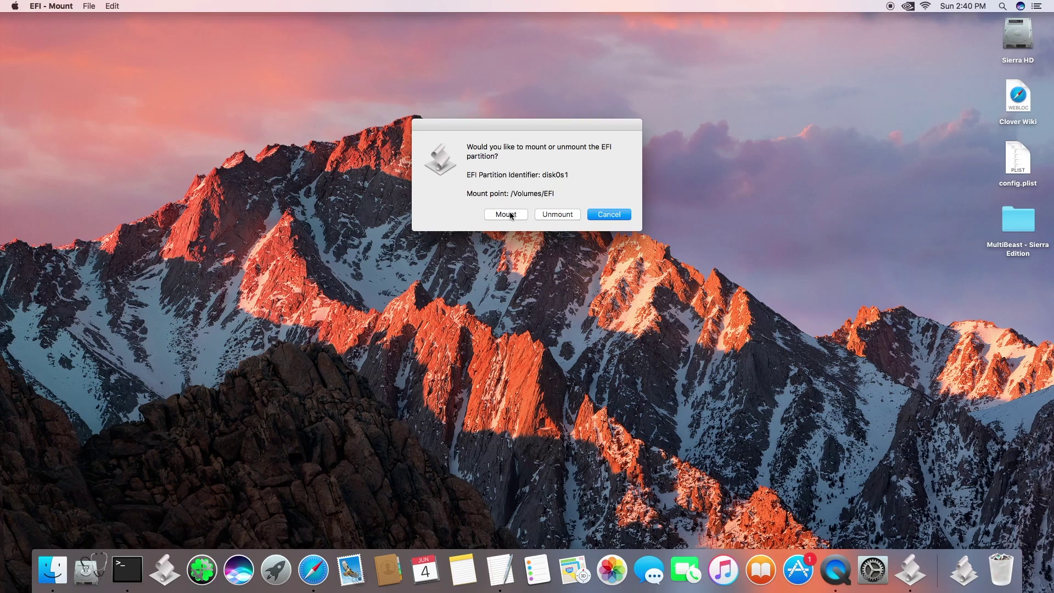
{"action": "left_click", "coordinate": [509, 214]}
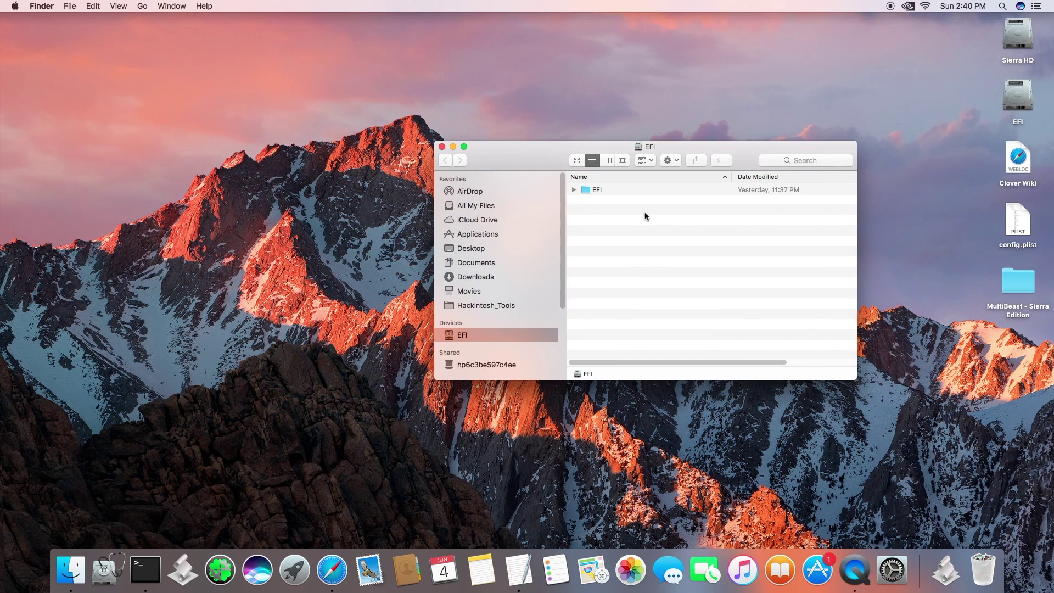
Step: Open config.plist from the EFI/CLOVER folder in Clover Configurator
{"action": "double_click", "coordinate": [591, 190]}
{"action": "double_click", "coordinate": [605, 210]}
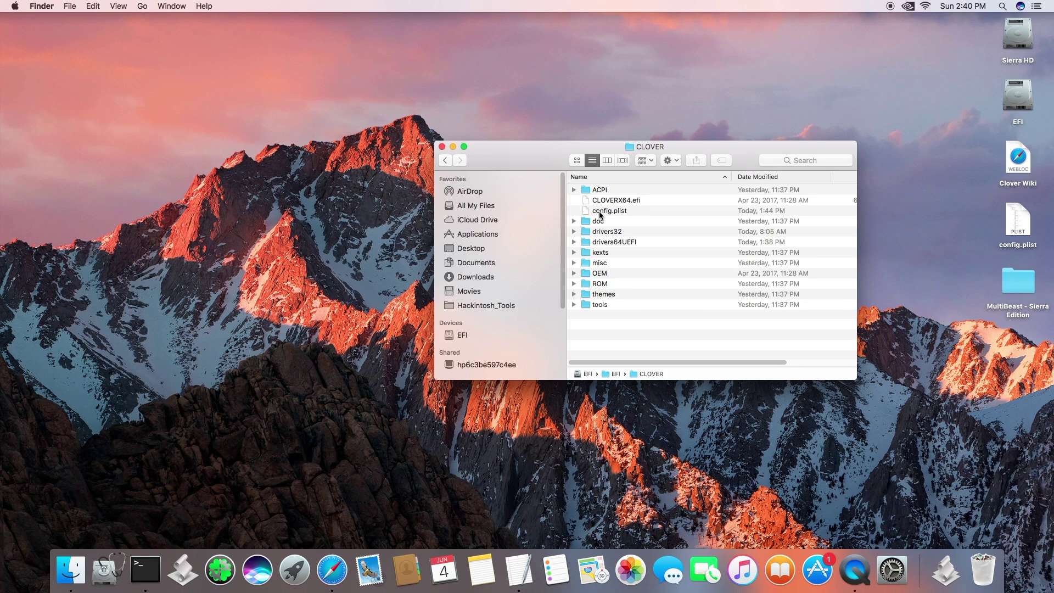
{"action": "double_click", "coordinate": [603, 211]}
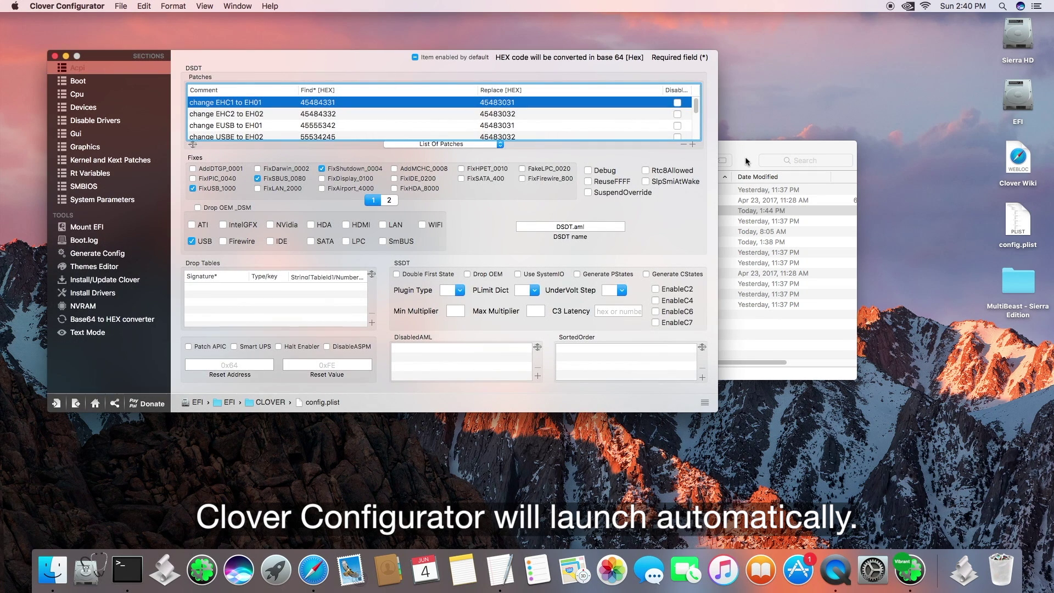
Step: Close Finder and show config.plist's iMac14,2 SMBIOS settings with the current serial number selected
{"action": "left_click", "coordinate": [746, 160]}
{"action": "key", "text": "super+w"}
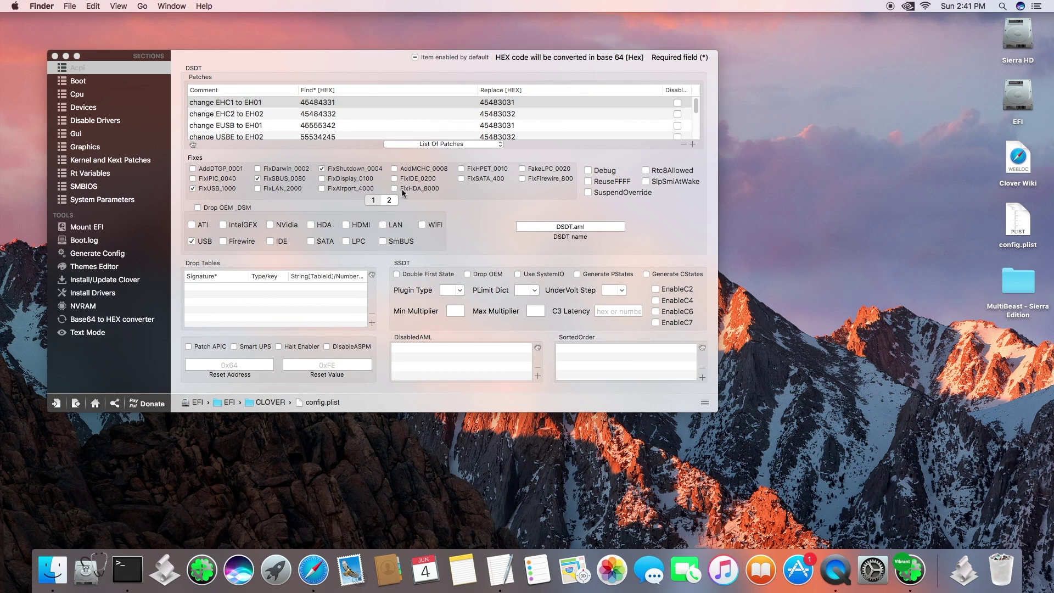
{"action": "left_click", "coordinate": [107, 190]}
{"action": "left_click", "coordinate": [88, 186]}
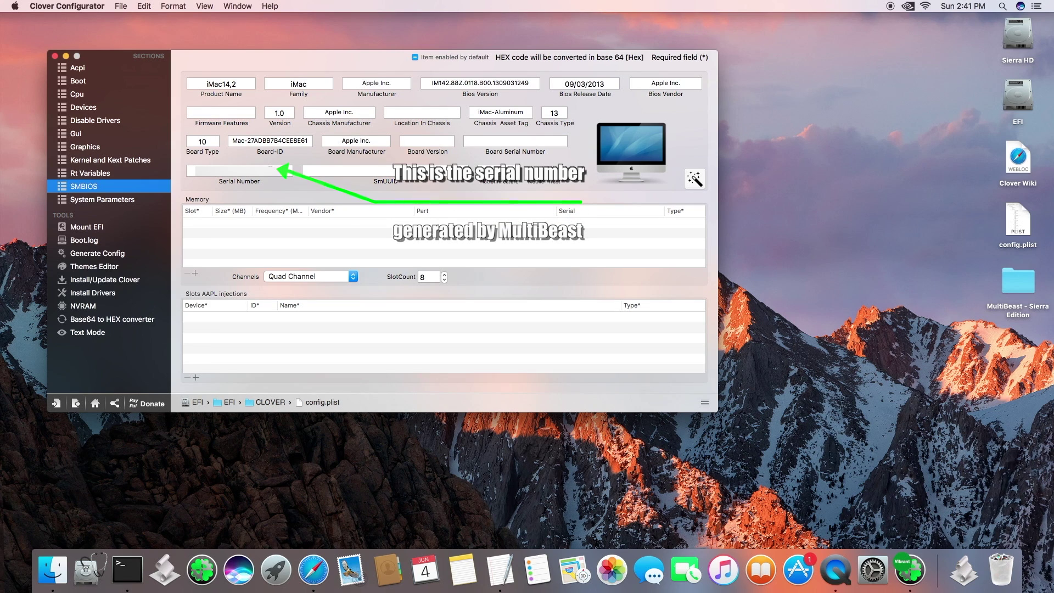
{"action": "left_click", "coordinate": [190, 170]}
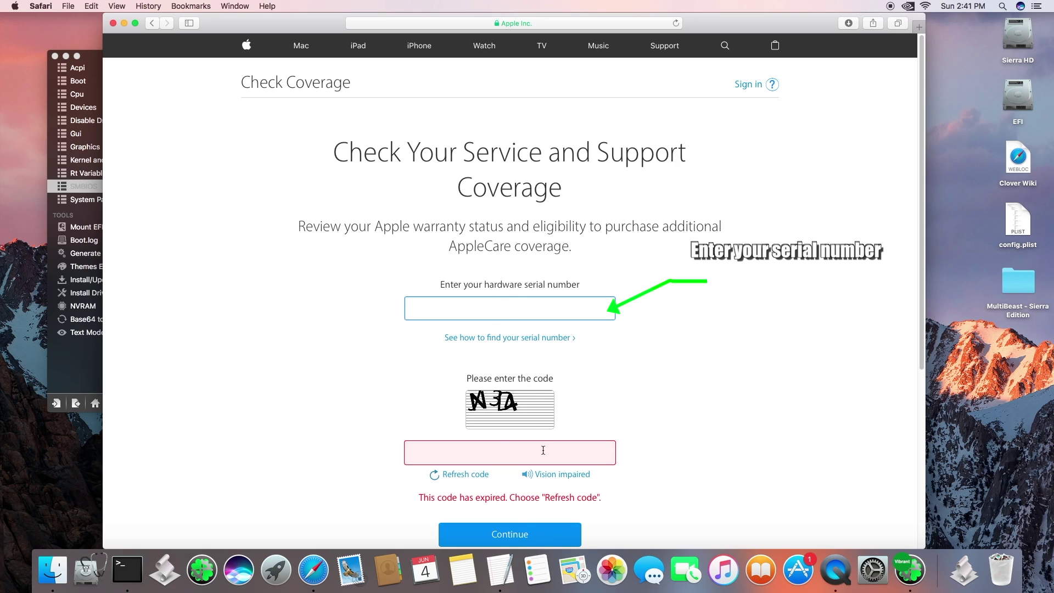
Step: Check the current serial on Apple's Check Coverage page, retrying with a fresh captcha code
{"action": "left_click", "coordinate": [517, 454]}
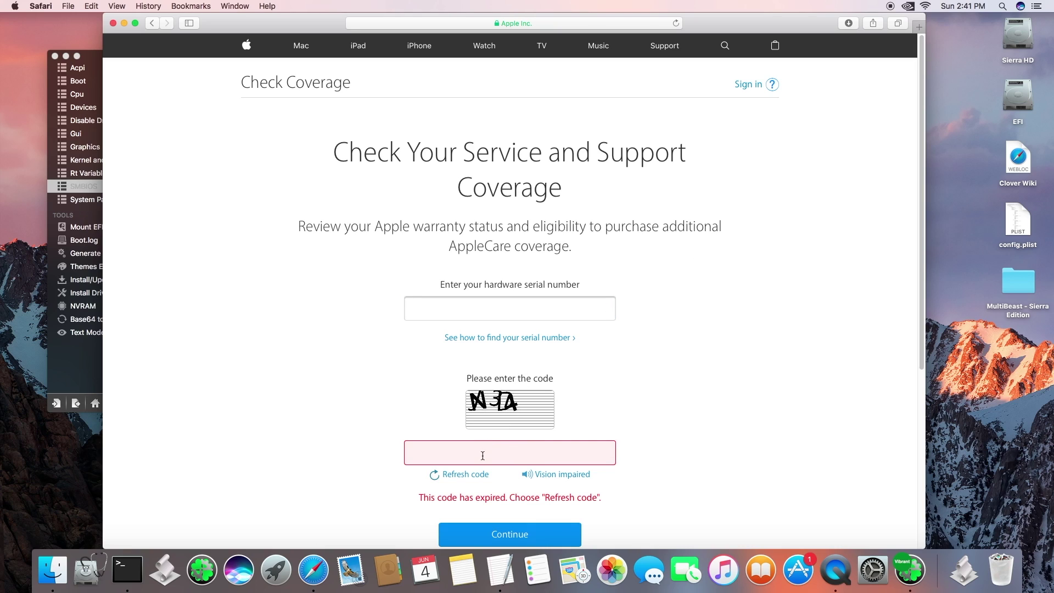
{"action": "type", "text": "J"}
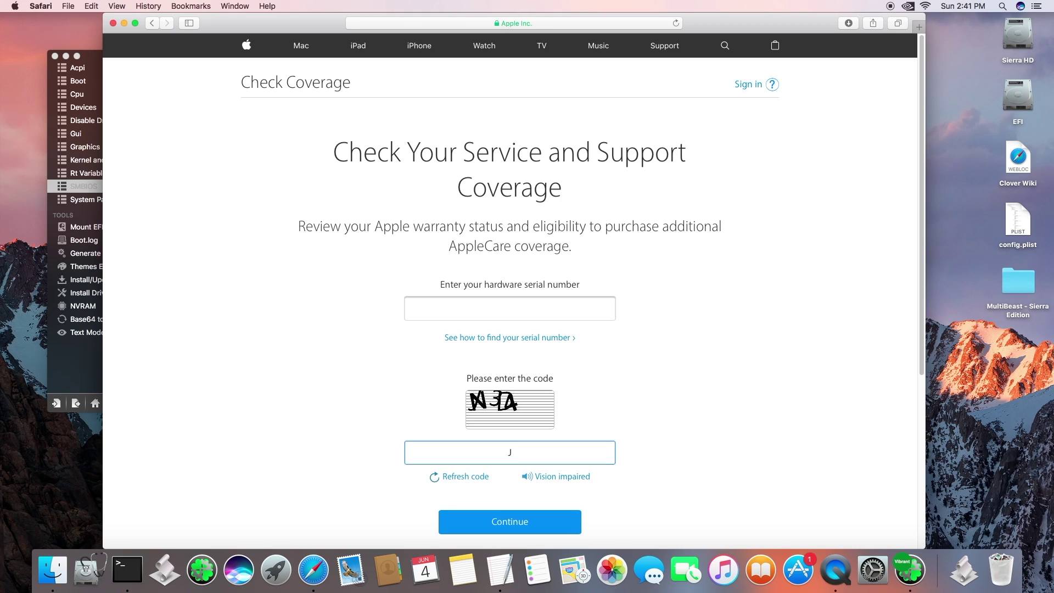
{"action": "type", "text": "XI3D4"}
{"action": "left_click", "coordinate": [518, 520]}
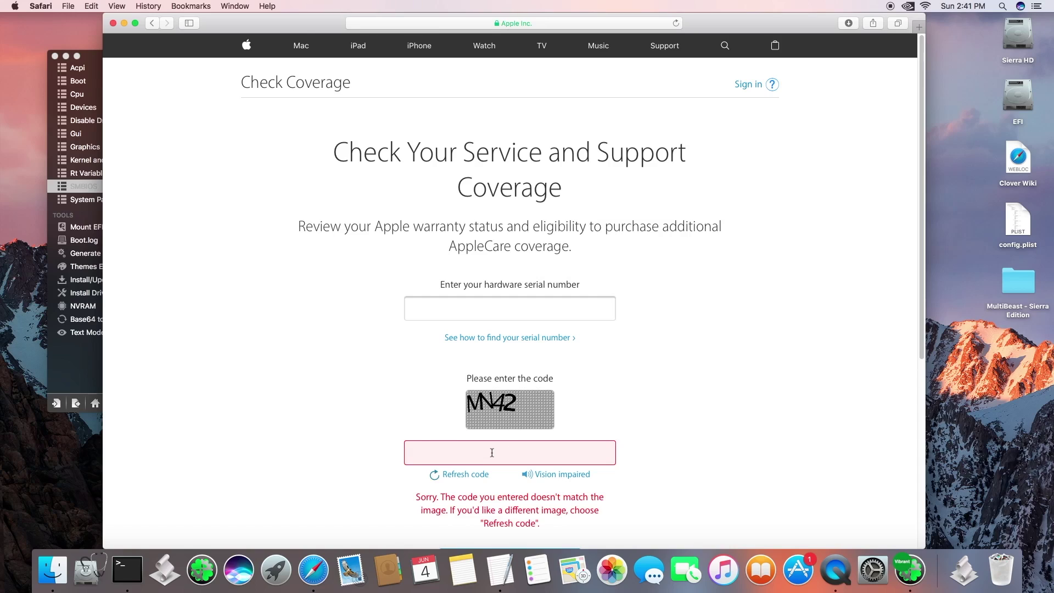
{"action": "type", "text": "MN"}
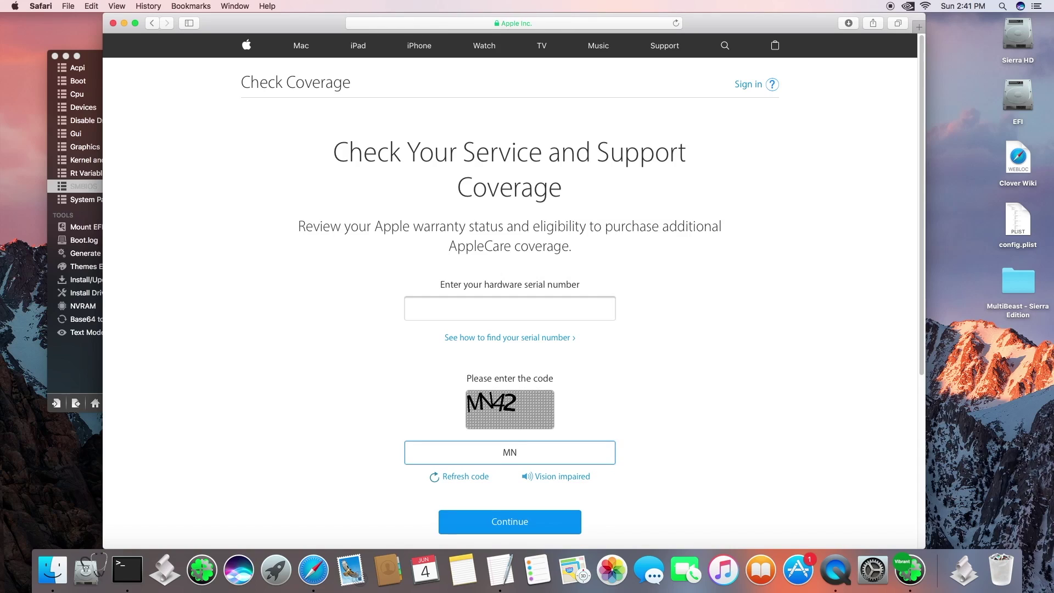
{"action": "type", "text": "42"}
{"action": "left_click", "coordinate": [517, 522]}
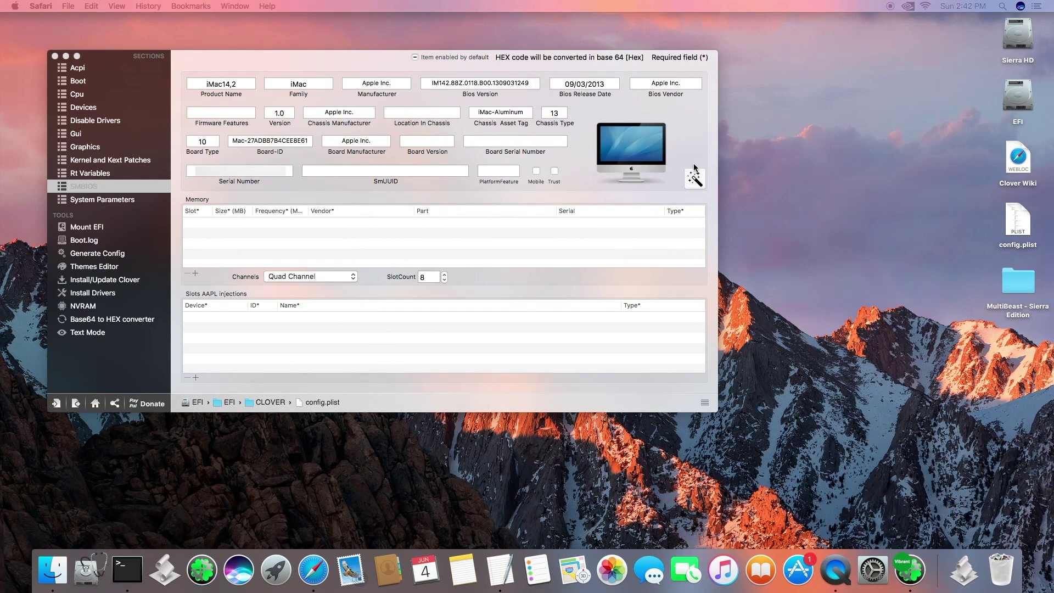
Step: Choose iMac (14,2) as the SMBIOS model in the magic-wand model picker
{"action": "left_click", "coordinate": [319, 190]}
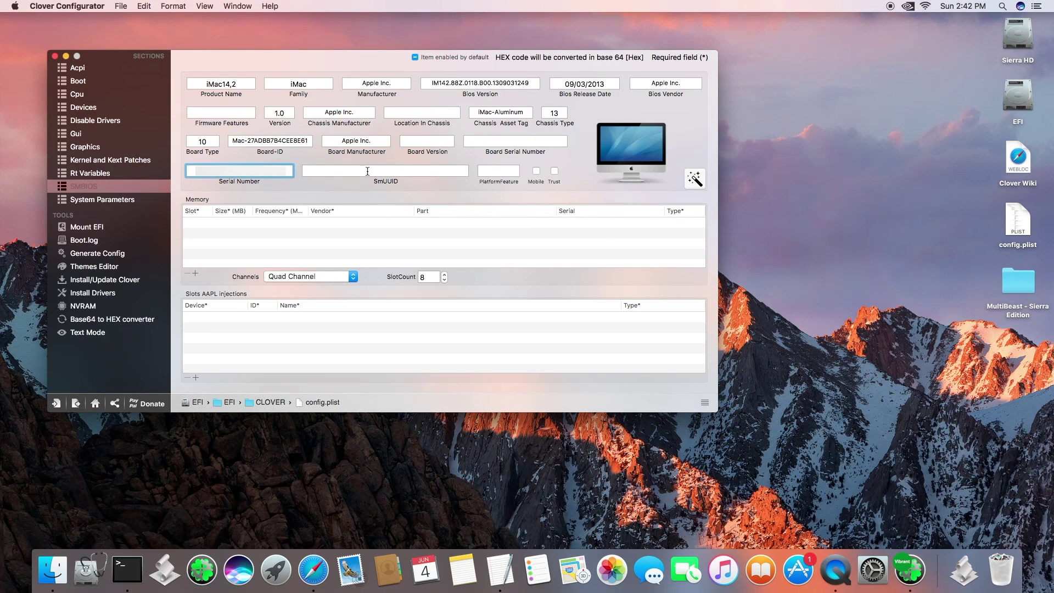
{"action": "left_click", "coordinate": [694, 180]}
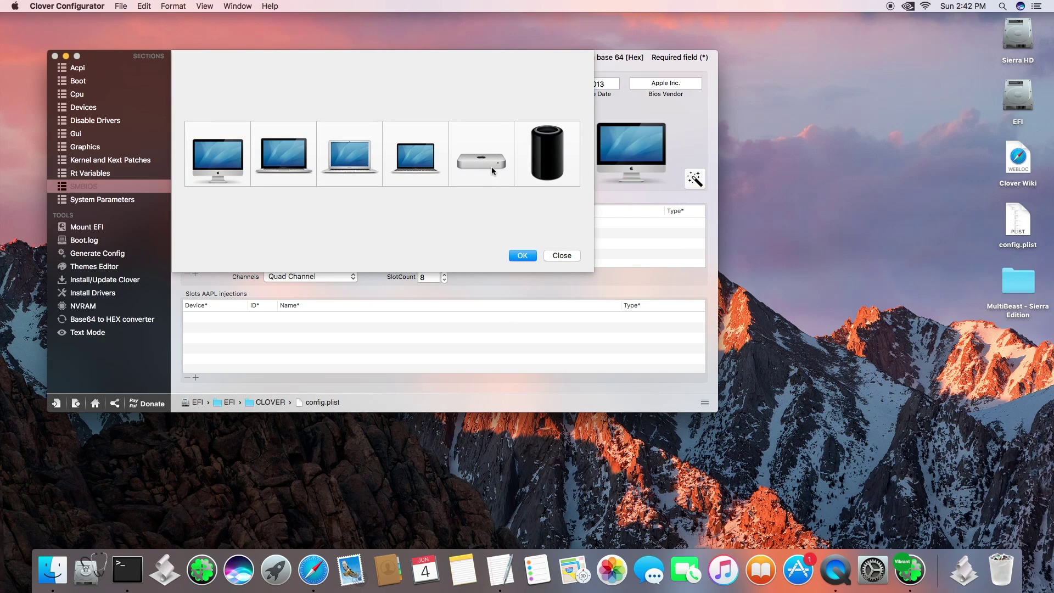
{"action": "left_click", "coordinate": [231, 163]}
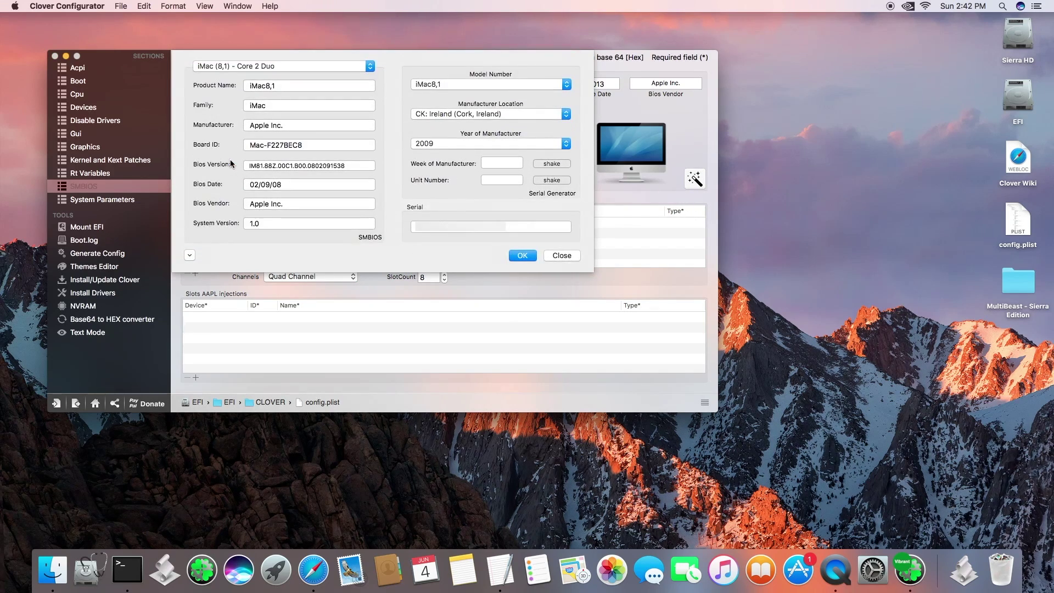
{"action": "left_click", "coordinate": [327, 69]}
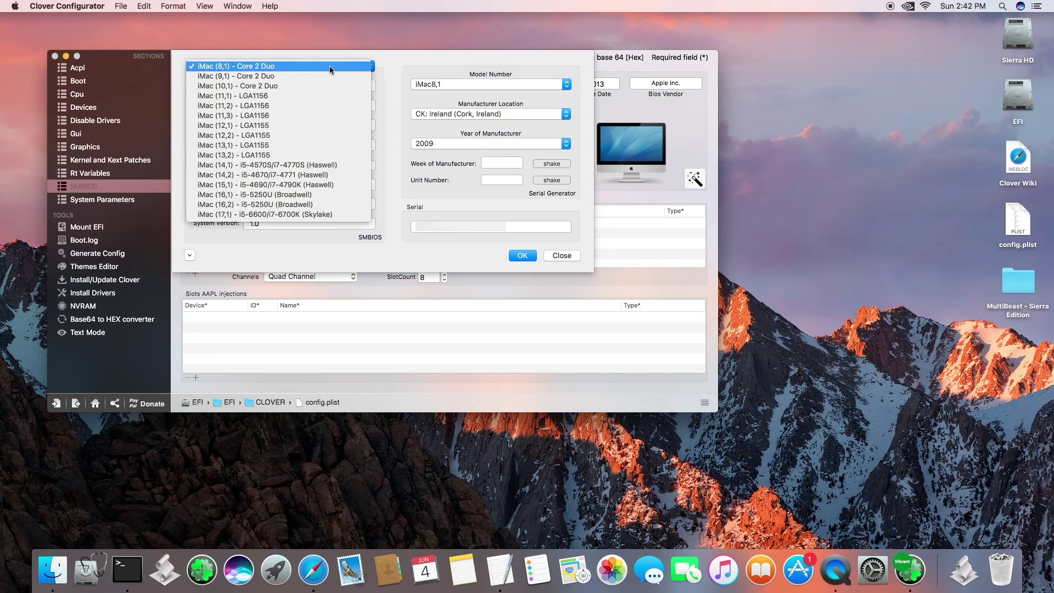
{"action": "left_click", "coordinate": [335, 176]}
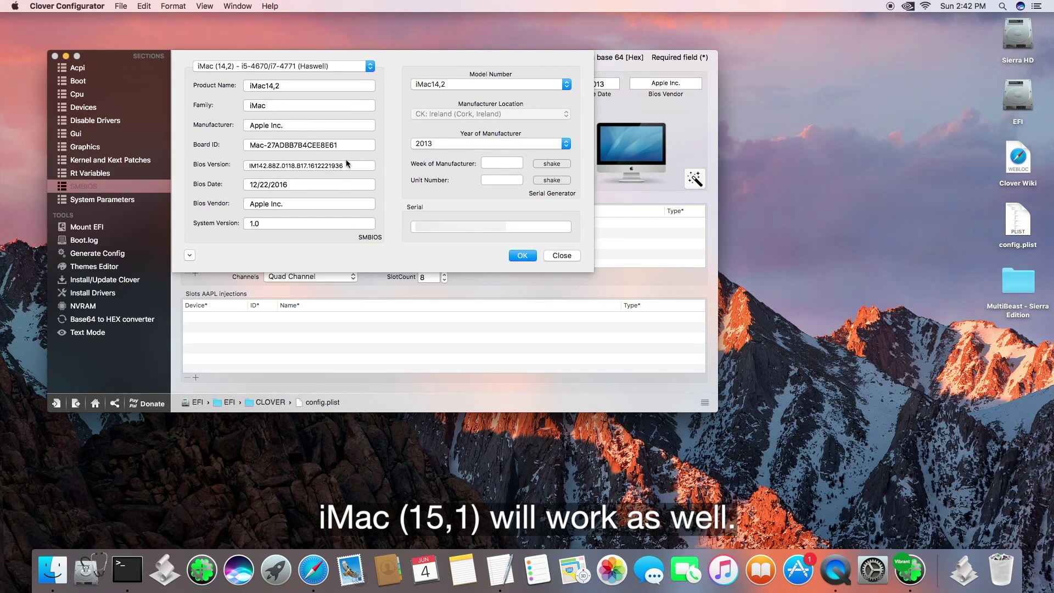
Step: Regenerate the week of manufacture and unit number for a new serial, then apply it
{"action": "left_click", "coordinate": [555, 162]}
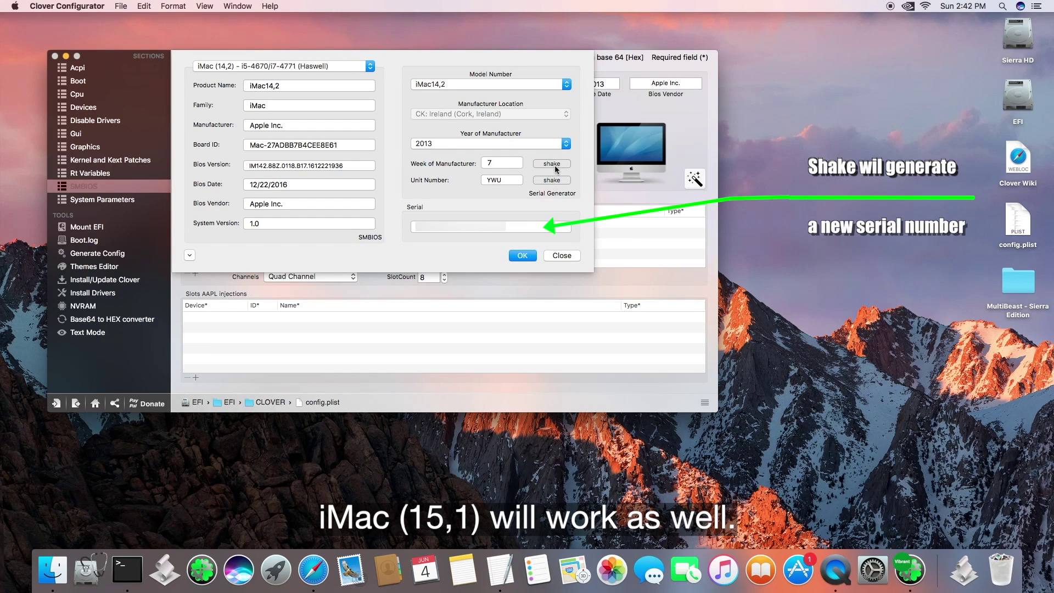
{"action": "left_click", "coordinate": [555, 162]}
{"action": "left_click", "coordinate": [555, 163]}
{"action": "left_click", "coordinate": [556, 163]}
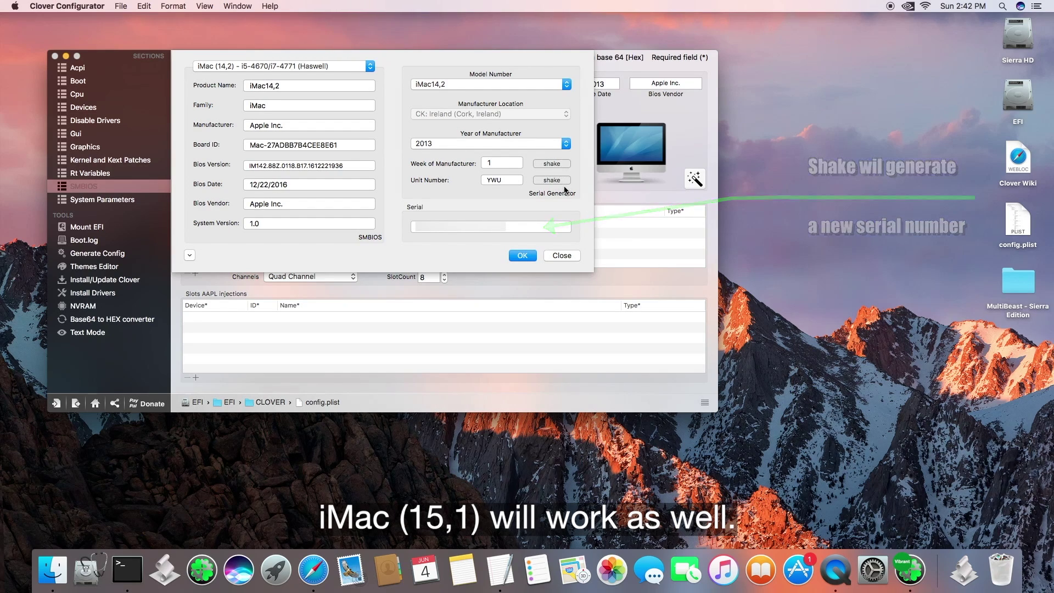
{"action": "left_click", "coordinate": [555, 180]}
{"action": "left_click", "coordinate": [560, 180]}
{"action": "left_click", "coordinate": [560, 180]}
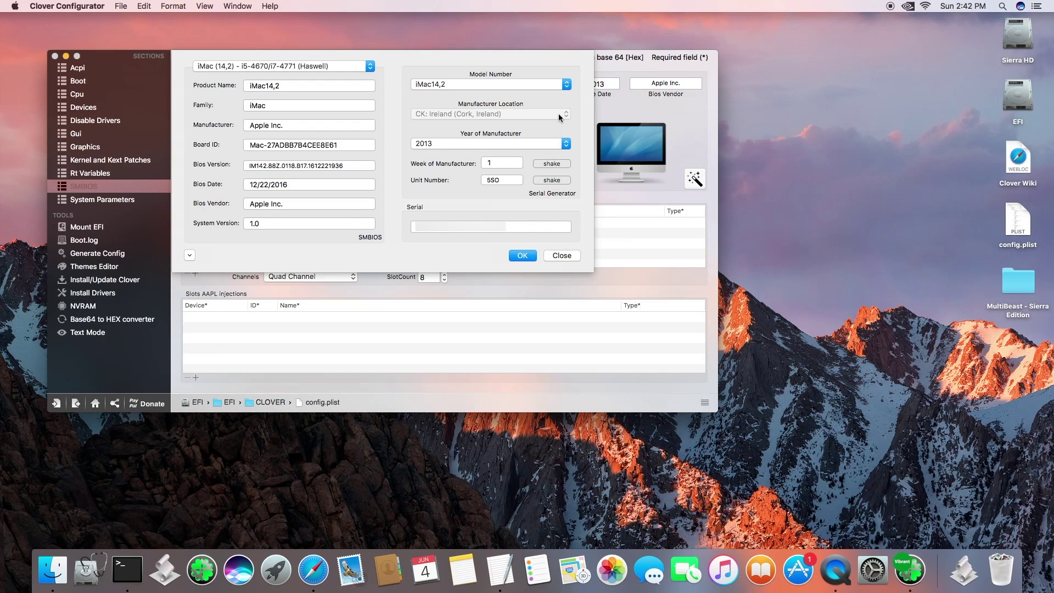
{"action": "left_click", "coordinate": [522, 256]}
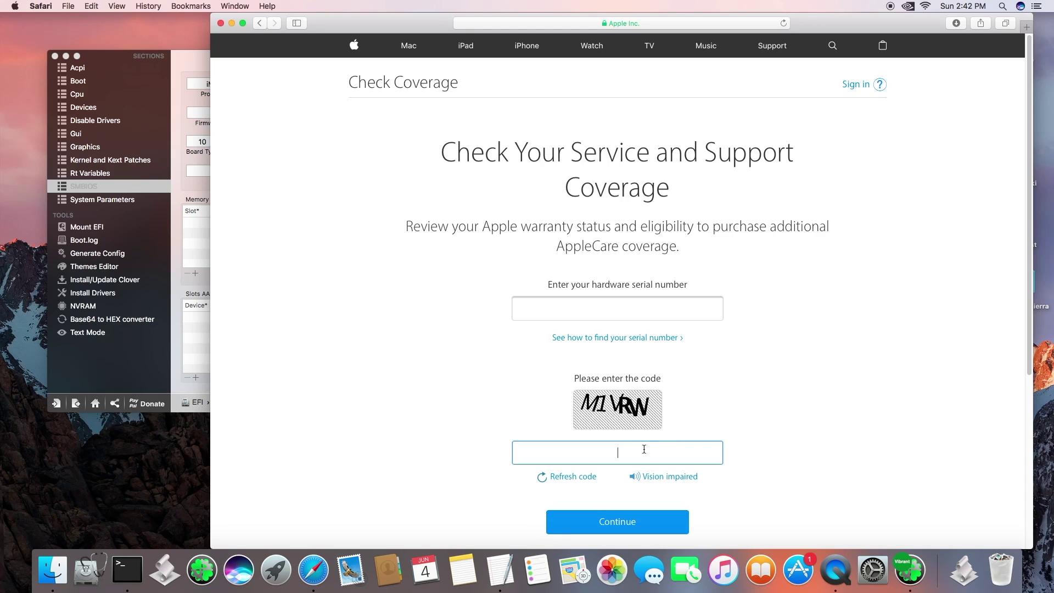
Step: Submit the new serial on Check Coverage, correcting the mistyped captcha, then close the page
{"action": "type", "text": "M"}
{"action": "type", "text": "1"}
{"action": "type", "text": "VRw"}
{"action": "key", "text": "Return"}
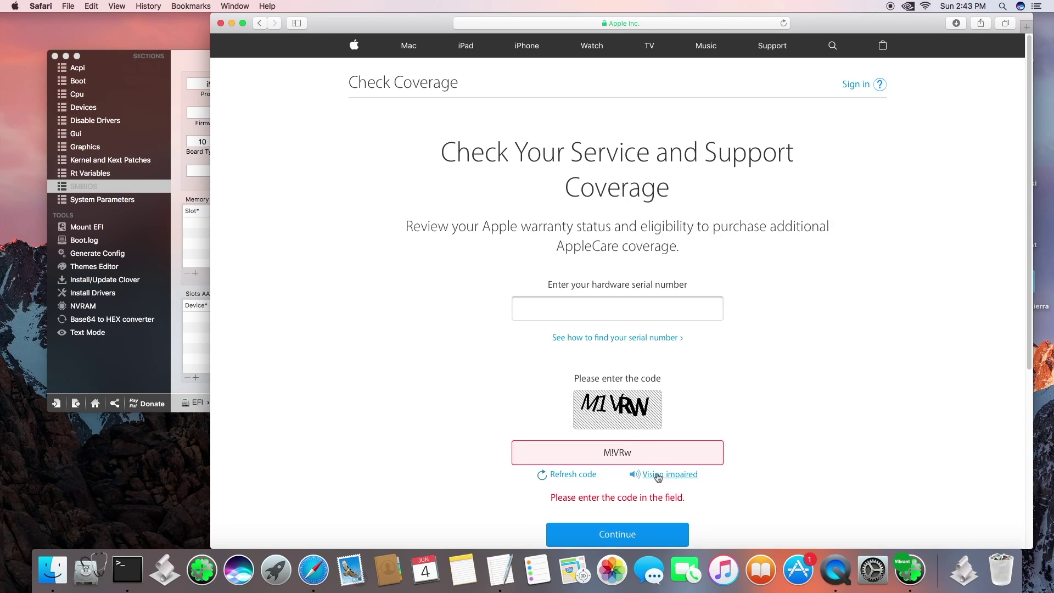
{"action": "left_click_drag", "start_coordinate": [652, 450], "coordinate": [582, 439]}
{"action": "key", "text": "BackSpace"}
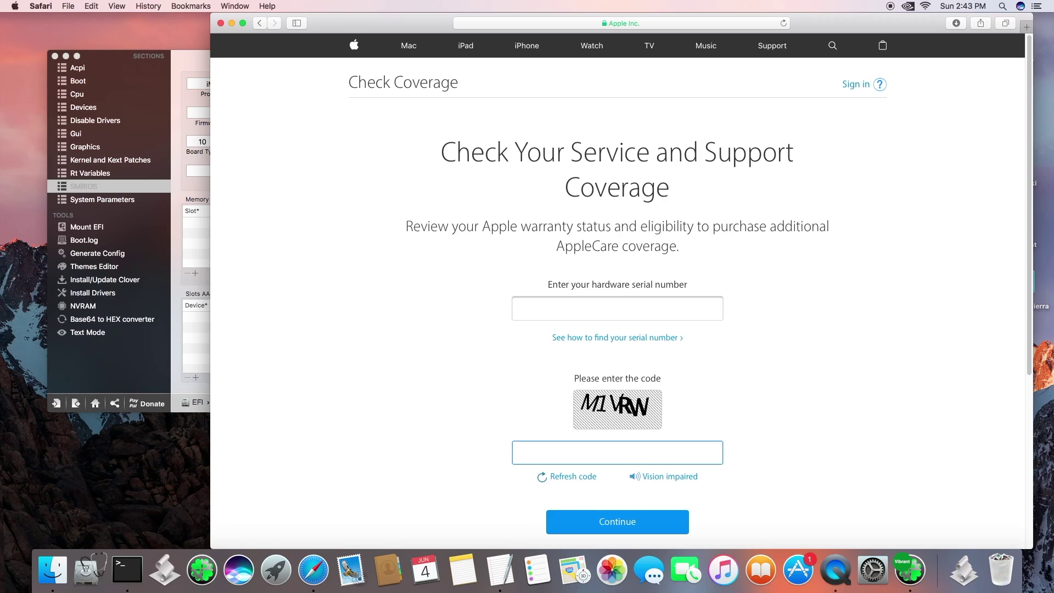
{"action": "type", "text": "M1VRW"}
{"action": "left_click", "coordinate": [626, 526]}
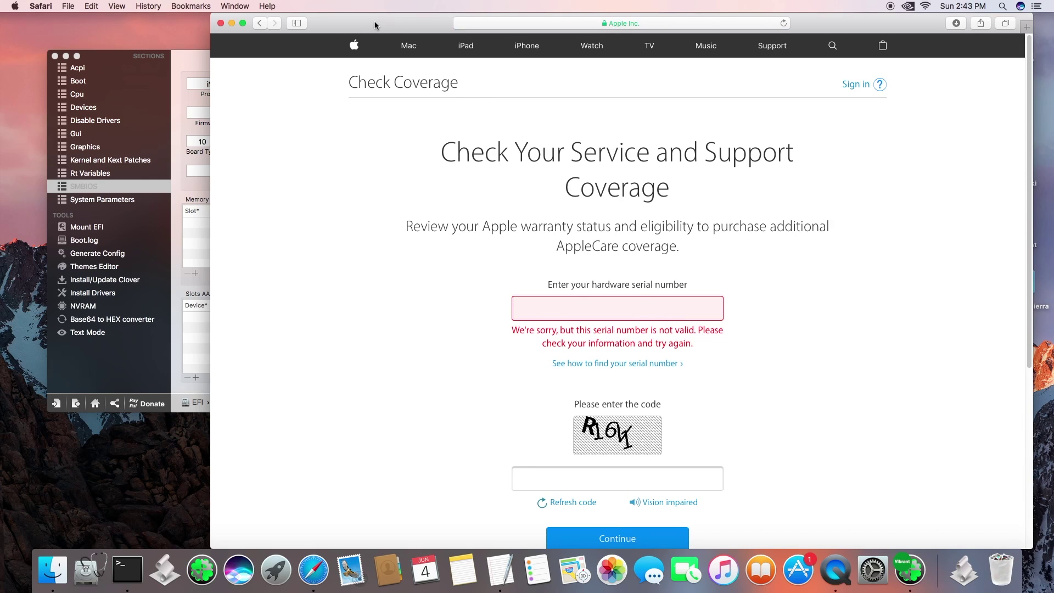
{"action": "key", "text": "super+w"}
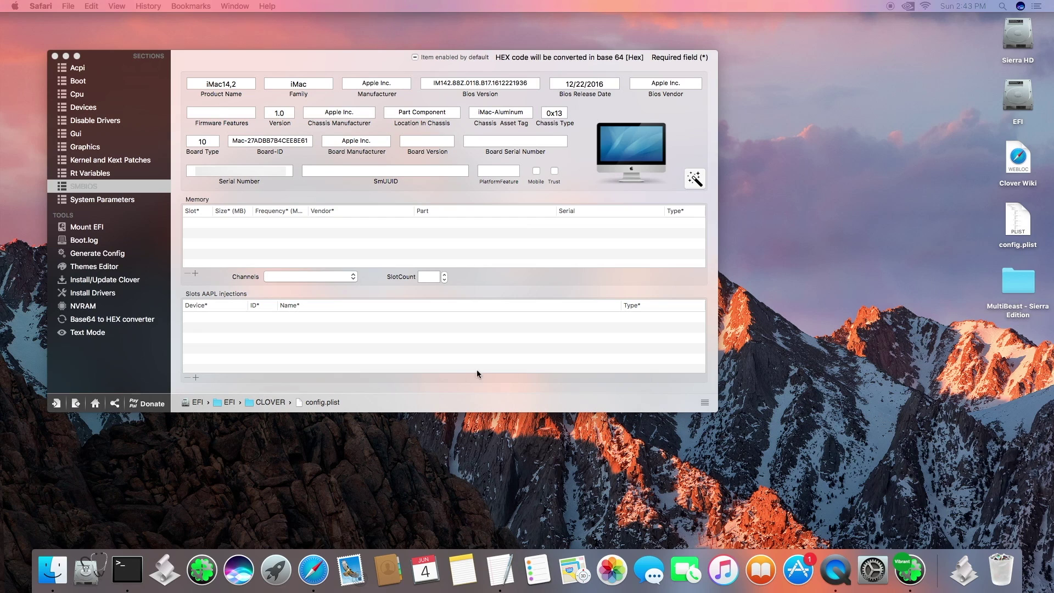
Step: Run uuidgen in Terminal and copy the generated UUID
{"action": "left_click", "coordinate": [127, 570]}
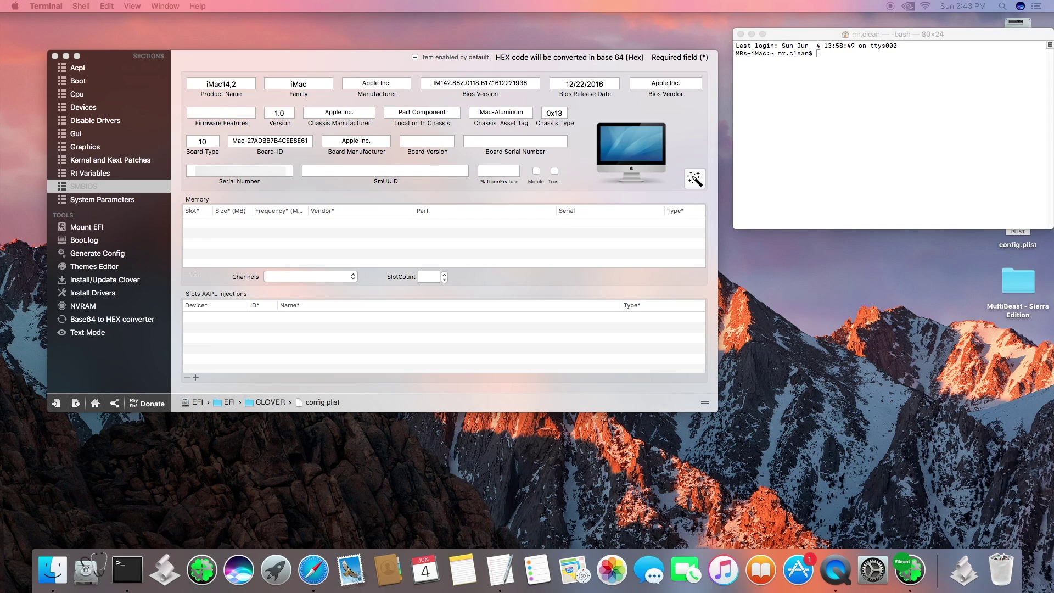
{"action": "left_click", "coordinate": [820, 56]}
{"action": "type", "text": "uuidgen"}
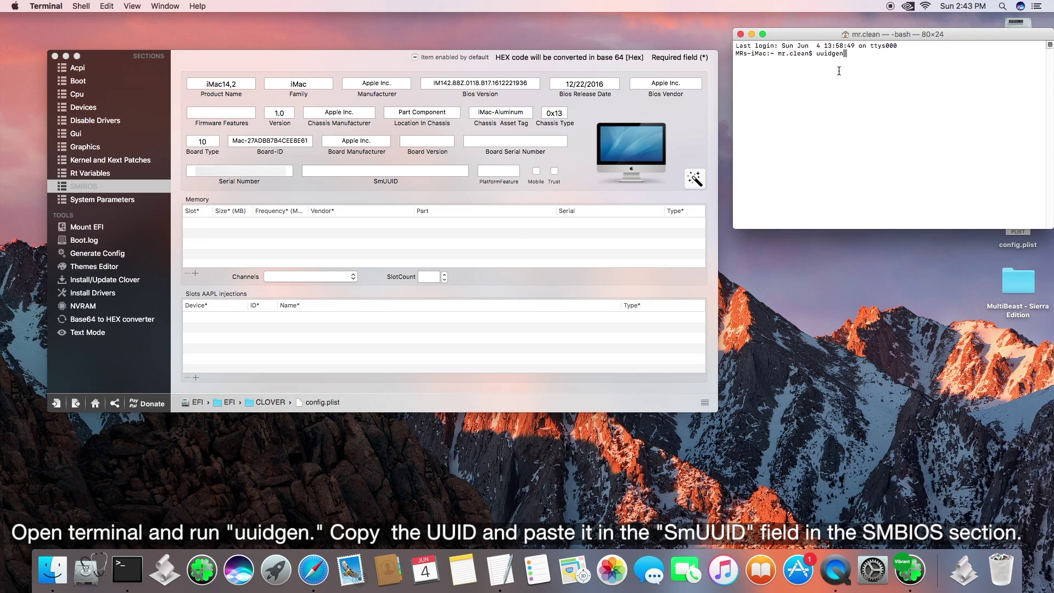
{"action": "key", "text": "Return"}
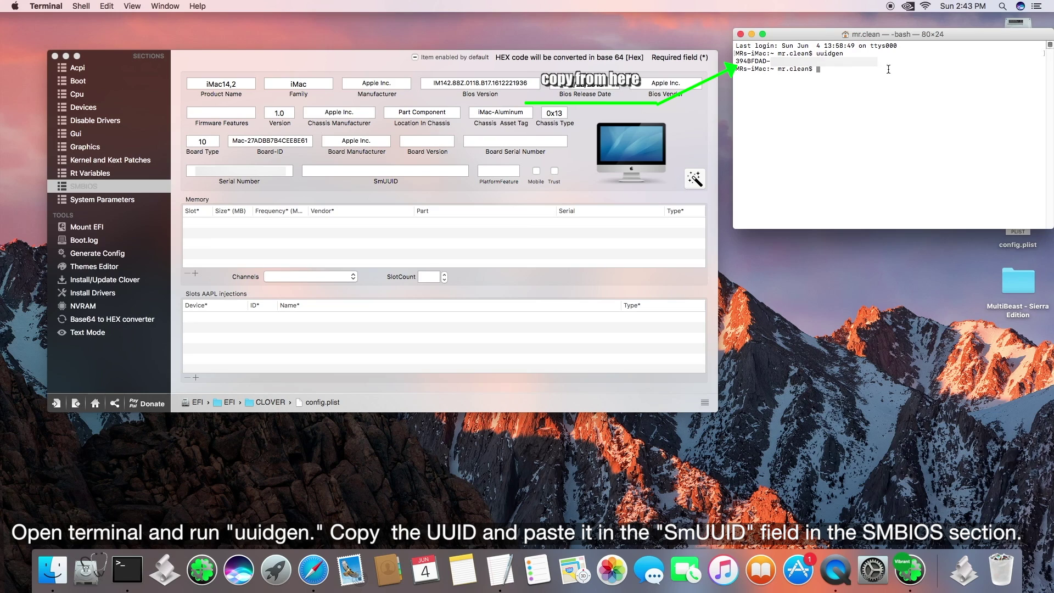
{"action": "left_click_drag", "start_coordinate": [877, 61], "coordinate": [730, 61]}
{"action": "key", "text": "super+c"}
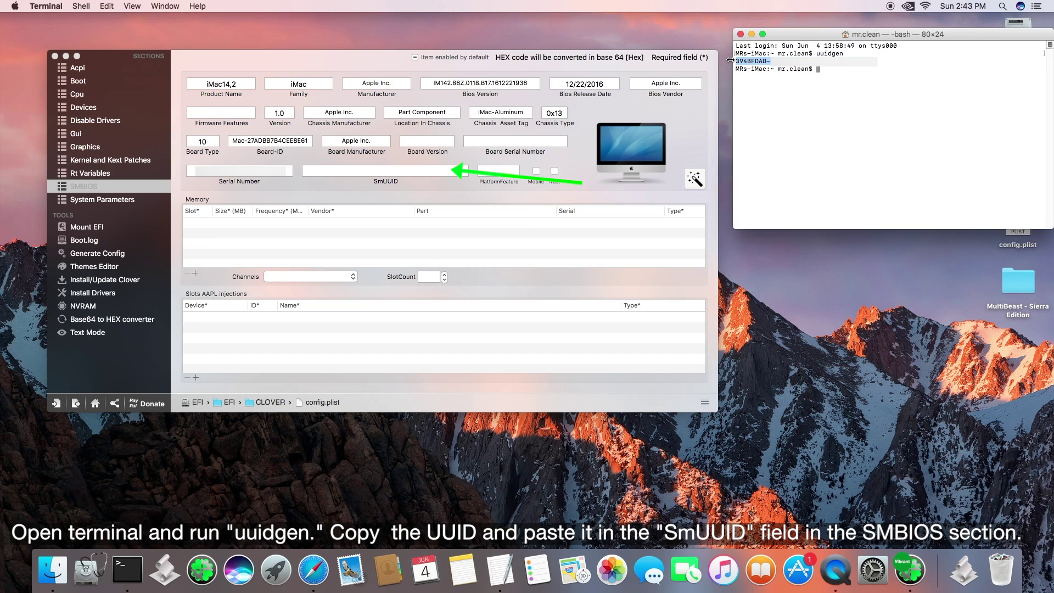
Step: Paste the generated UUID into the SmUUID field
{"action": "left_click", "coordinate": [387, 171]}
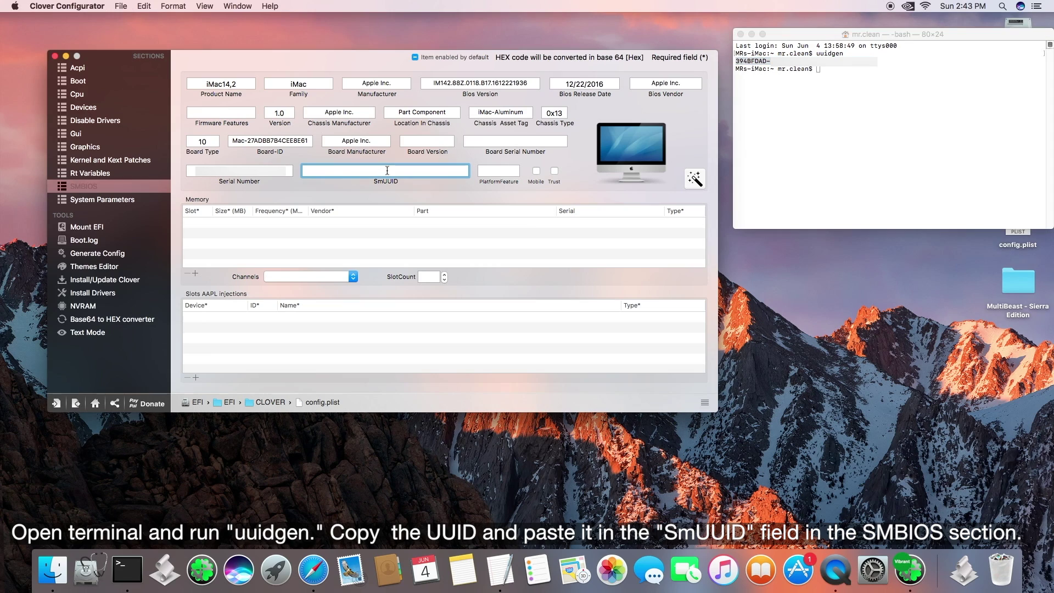
{"action": "key", "text": "super+v"}
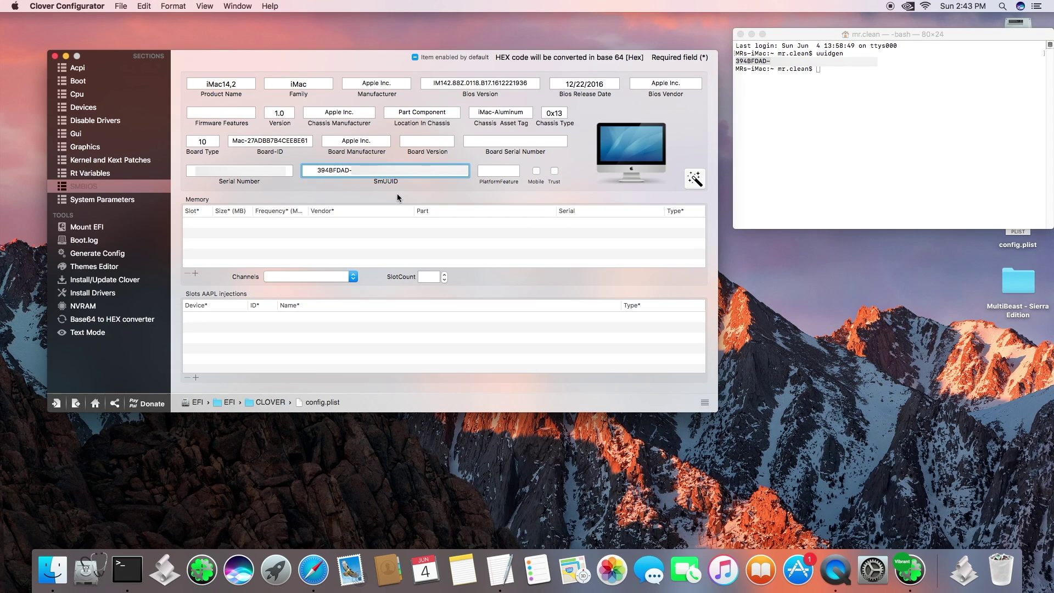
{"action": "key", "text": "Return"}
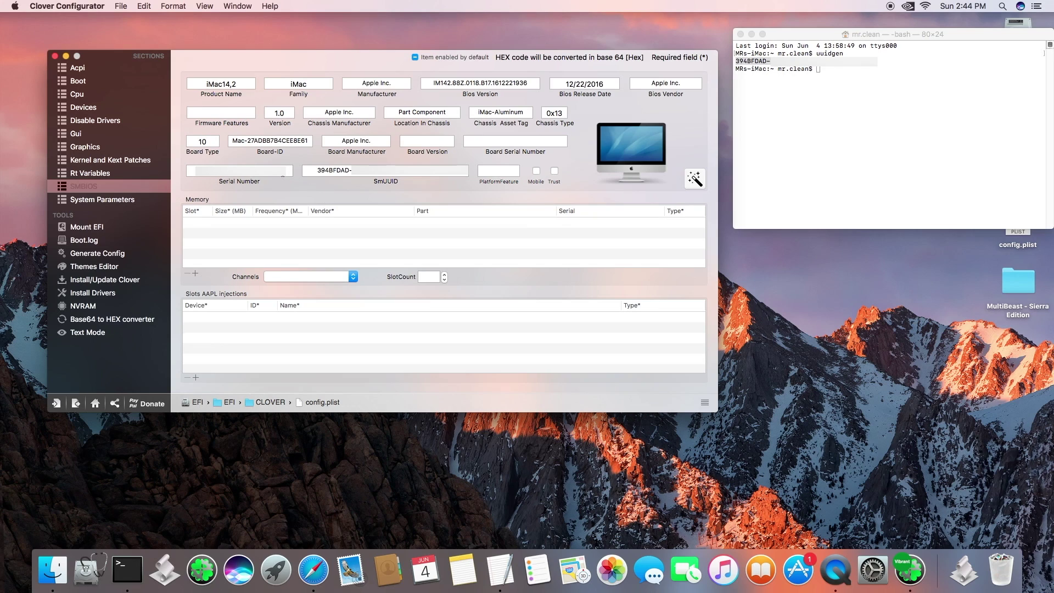
Step: Set Board Serial Number to the machine serial followed by 'D1CKA'
{"action": "left_click", "coordinate": [504, 141]}
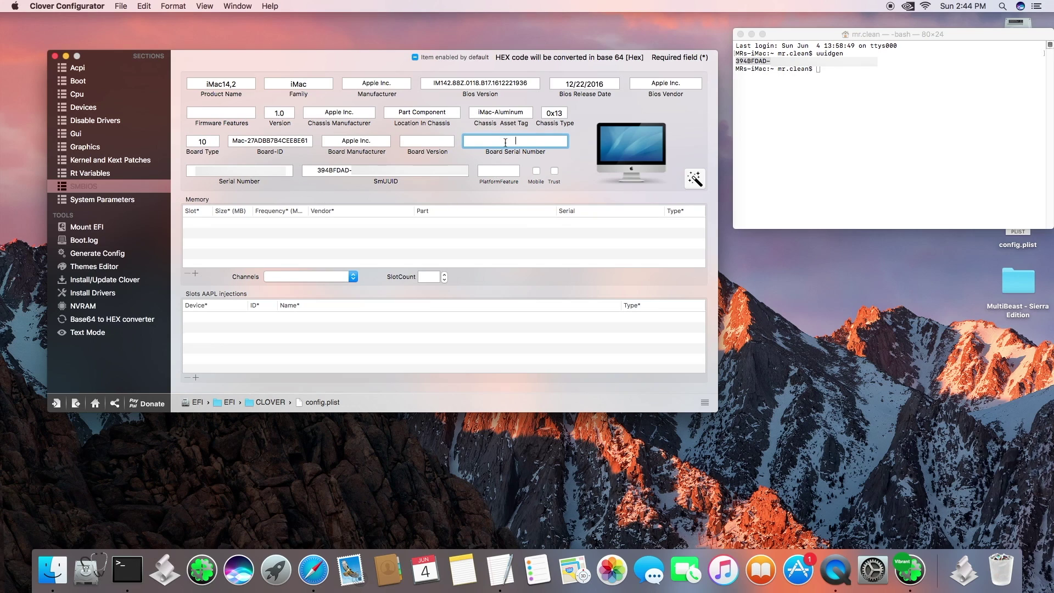
{"action": "left_click", "coordinate": [273, 166]}
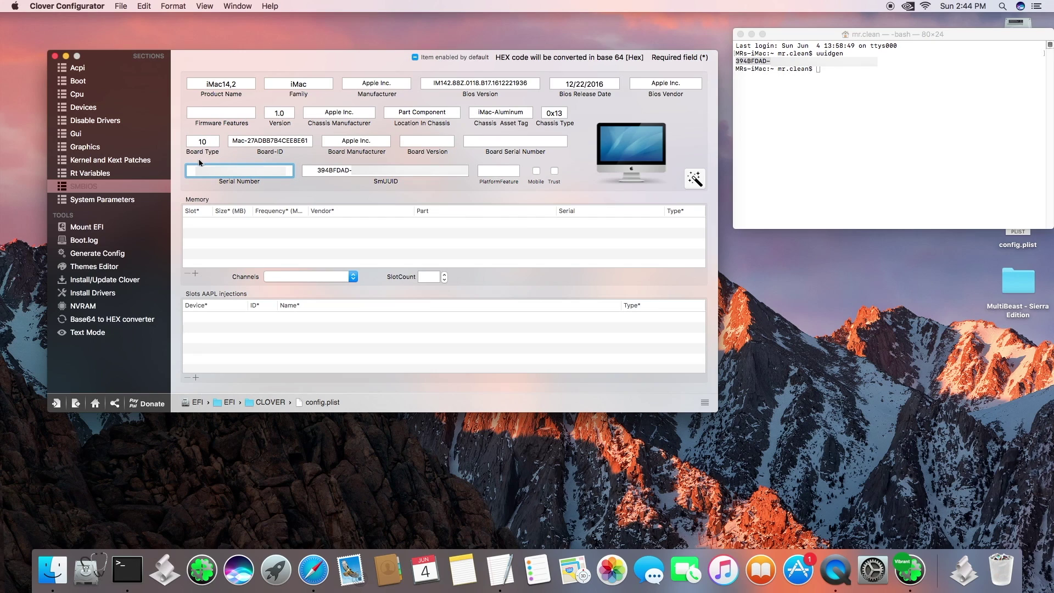
{"action": "left_click", "coordinate": [515, 141]}
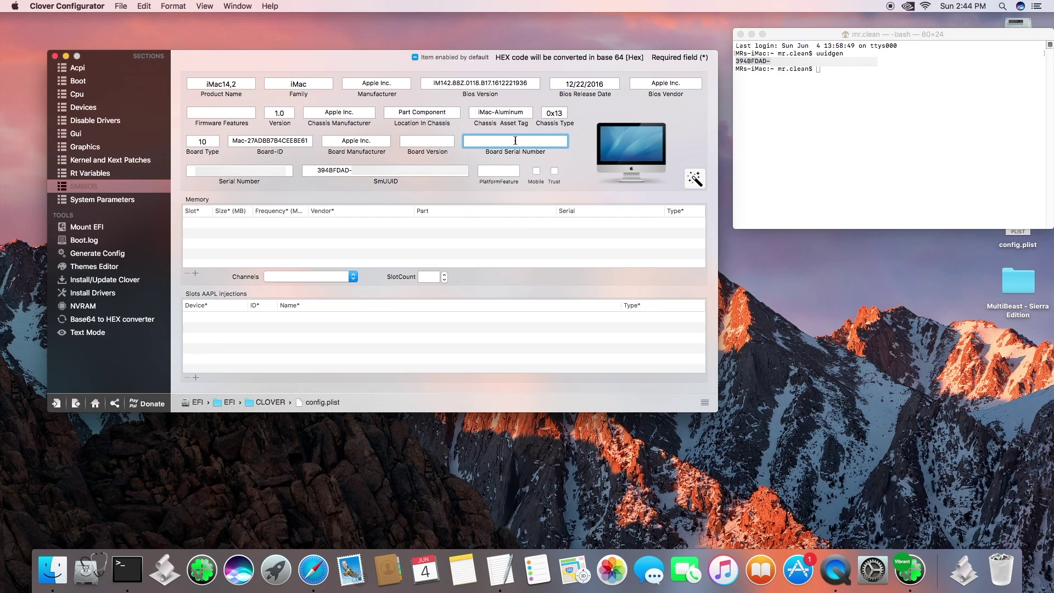
{"action": "key", "text": "super+v"}
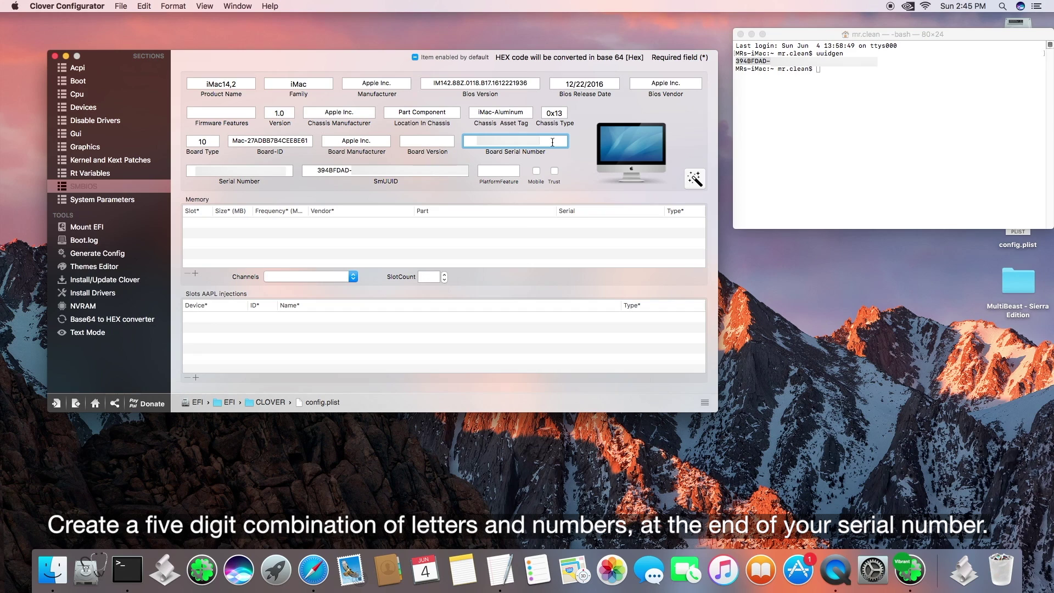
{"action": "type", "text": "D"}
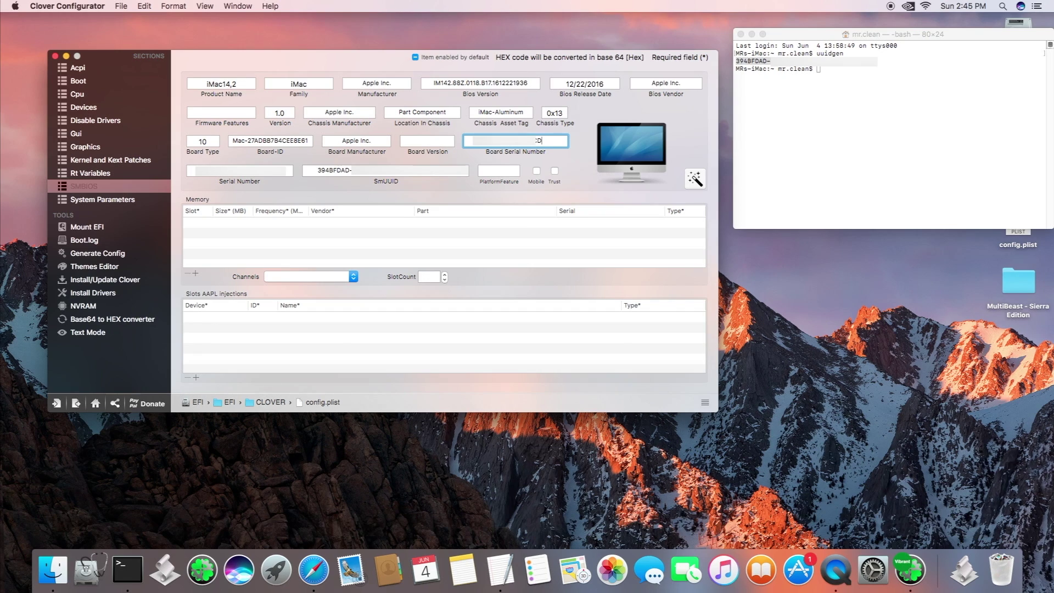
{"action": "type", "text": "1CKA"}
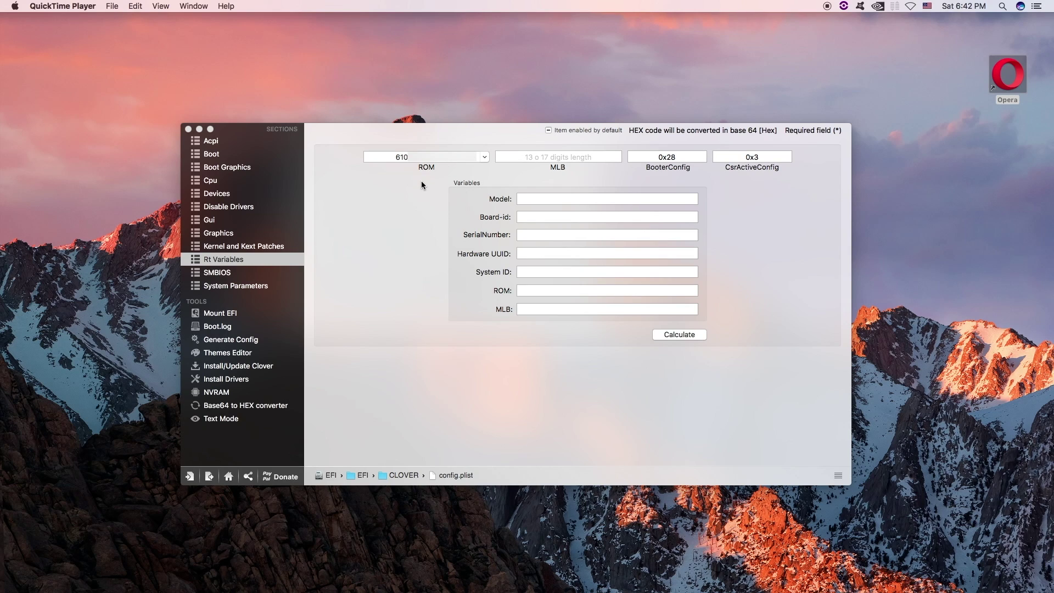
Step: Download iMessageDebugv2.zip from tonymacx86's How to Fix iMessage guide attachments in Opera
{"action": "double_click", "coordinate": [1010, 87]}
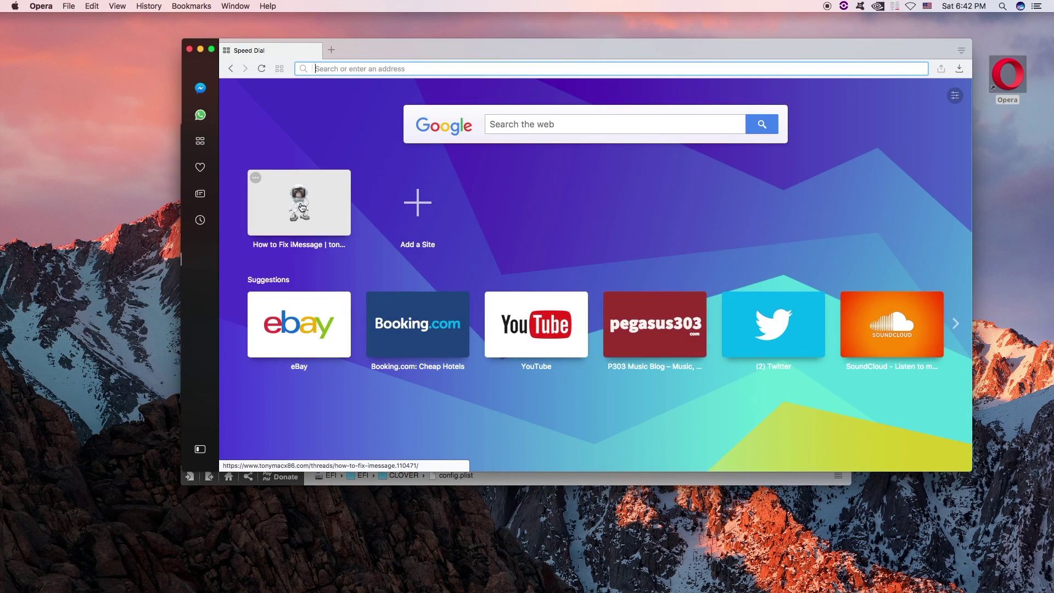
{"action": "left_click", "coordinate": [301, 207]}
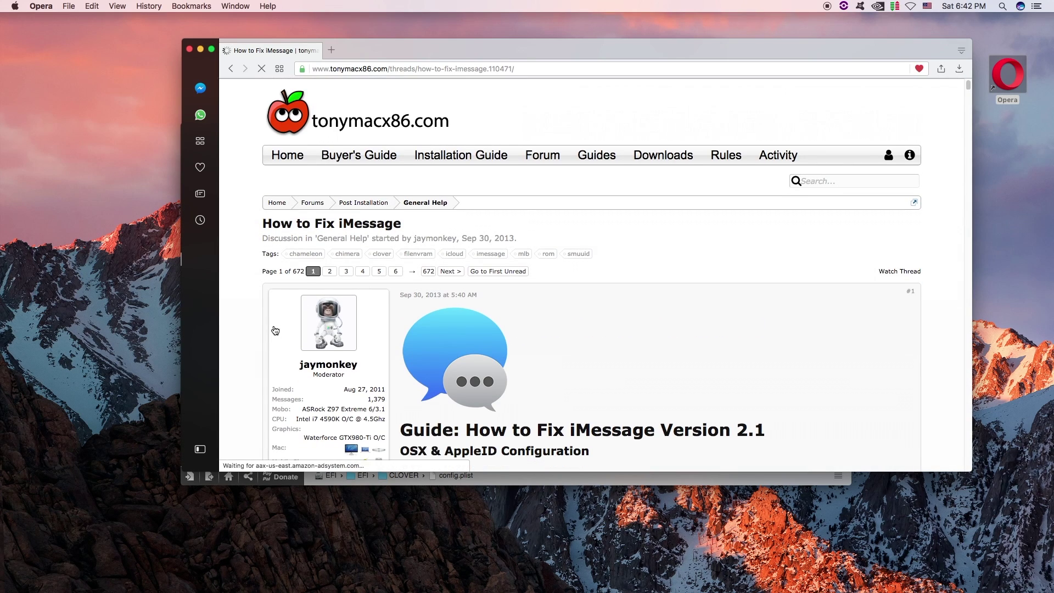
{"action": "scroll", "coordinate": [275, 330], "scroll_direction": "down", "scroll_amount": 2}
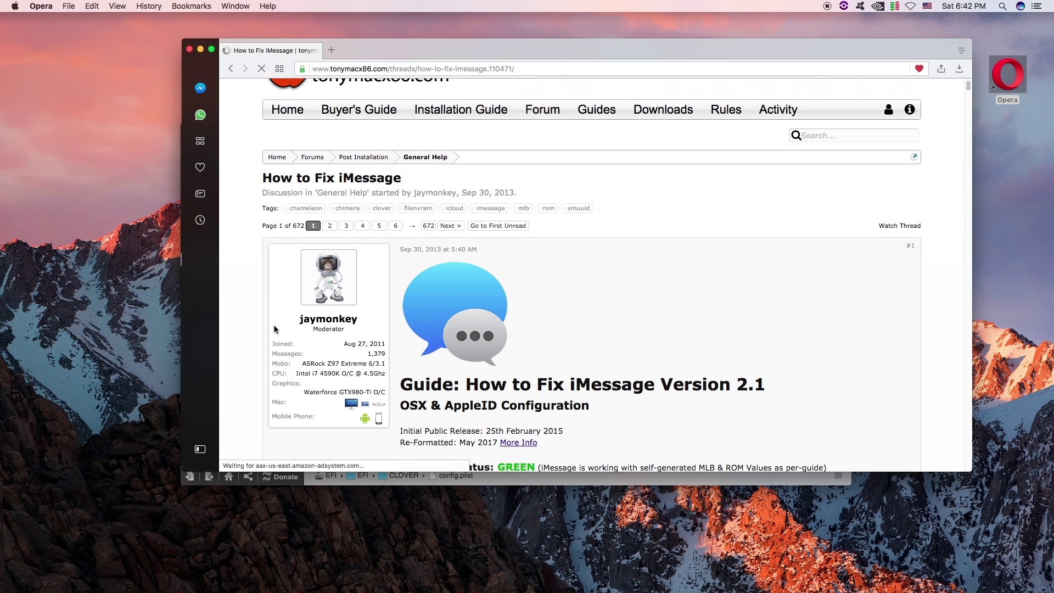
{"action": "scroll", "coordinate": [555, 320], "scroll_direction": "down", "scroll_amount": 10}
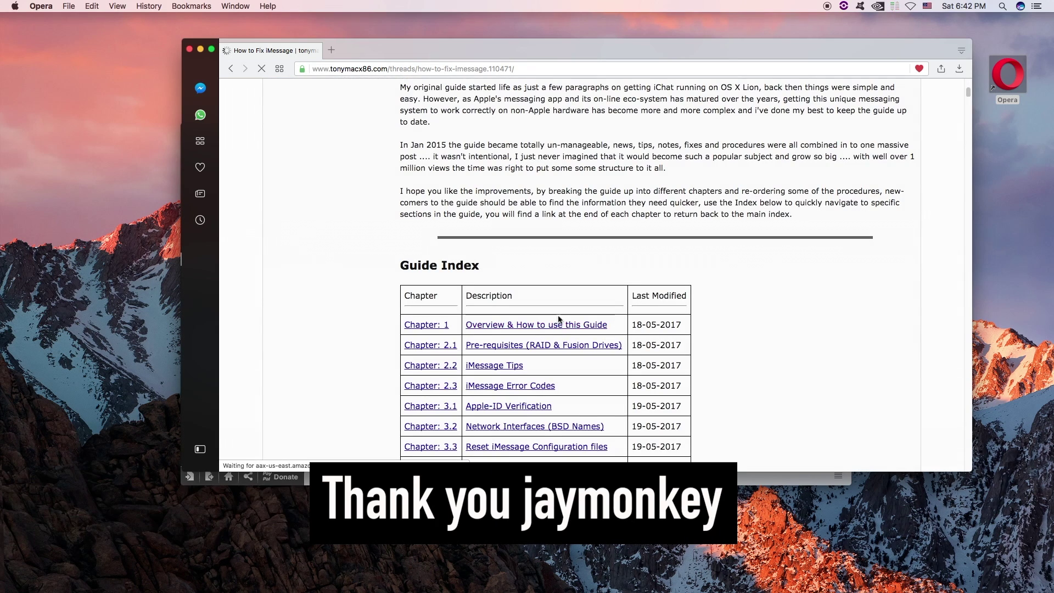
{"action": "scroll", "coordinate": [641, 320], "scroll_direction": "down", "scroll_amount": 15}
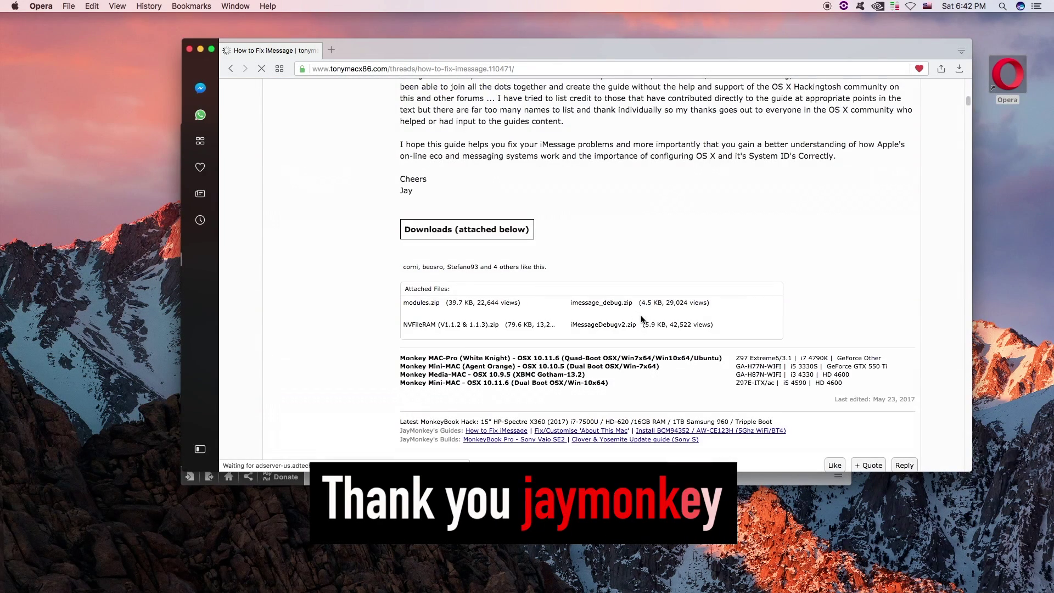
{"action": "left_click", "coordinate": [607, 324]}
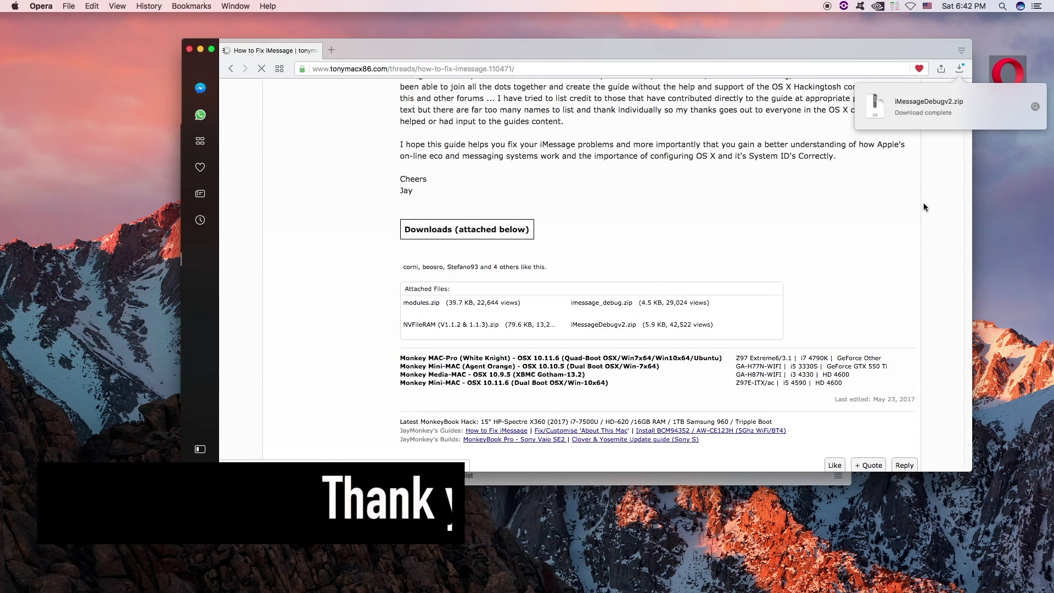
Step: Unzip iMessageDebugv2.zip in Downloads and run iMessageDebug to view its ID report in Terminal
{"action": "left_click", "coordinate": [1035, 107]}
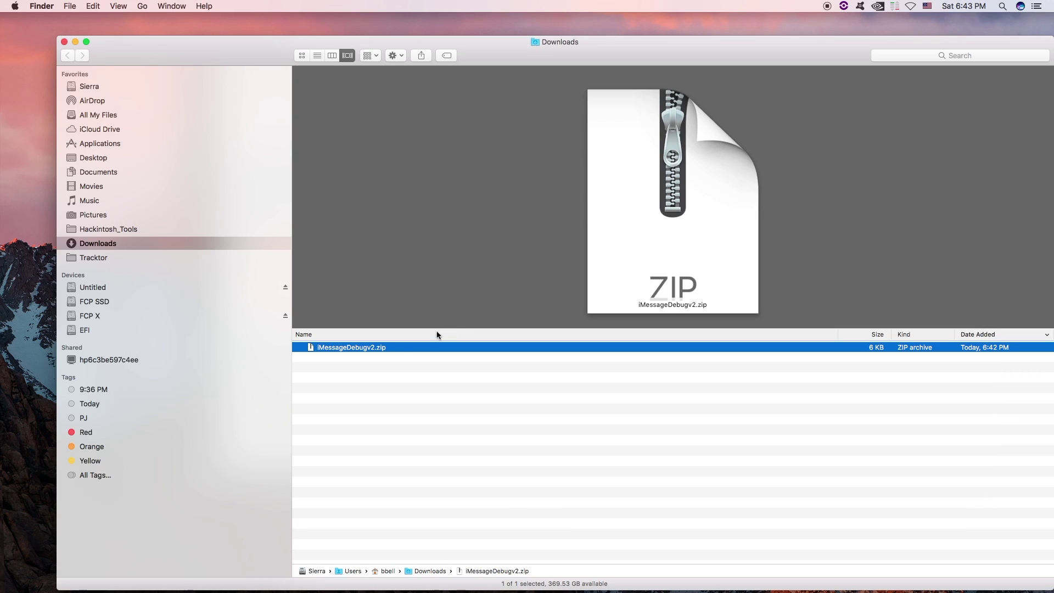
{"action": "left_click", "coordinate": [366, 420]}
{"action": "double_click", "coordinate": [336, 347]}
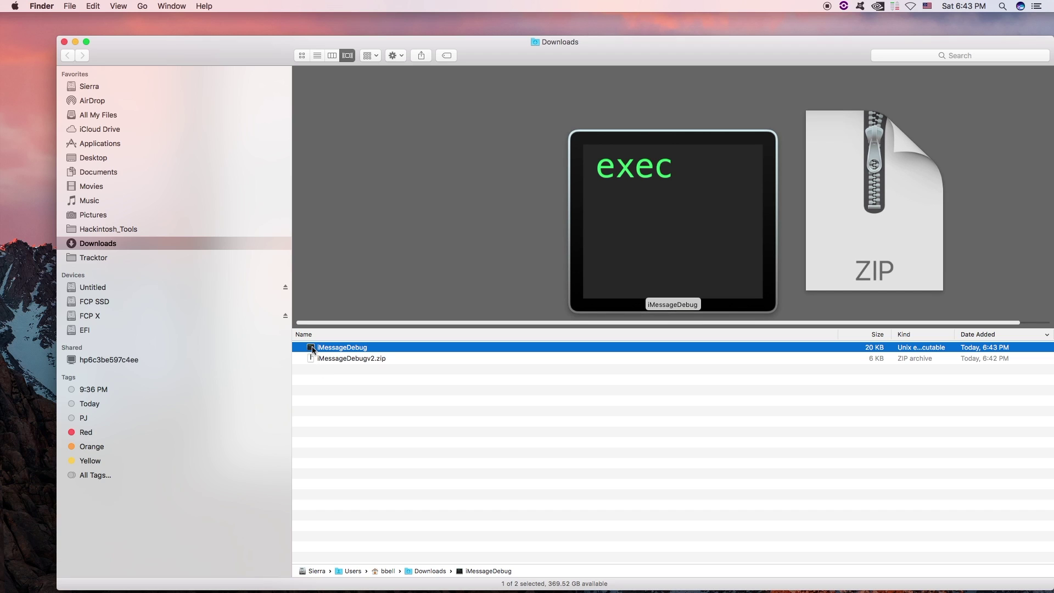
{"action": "double_click", "coordinate": [313, 349]}
{"action": "left_click", "coordinate": [626, 208]}
{"action": "key", "text": "super+Tab"}
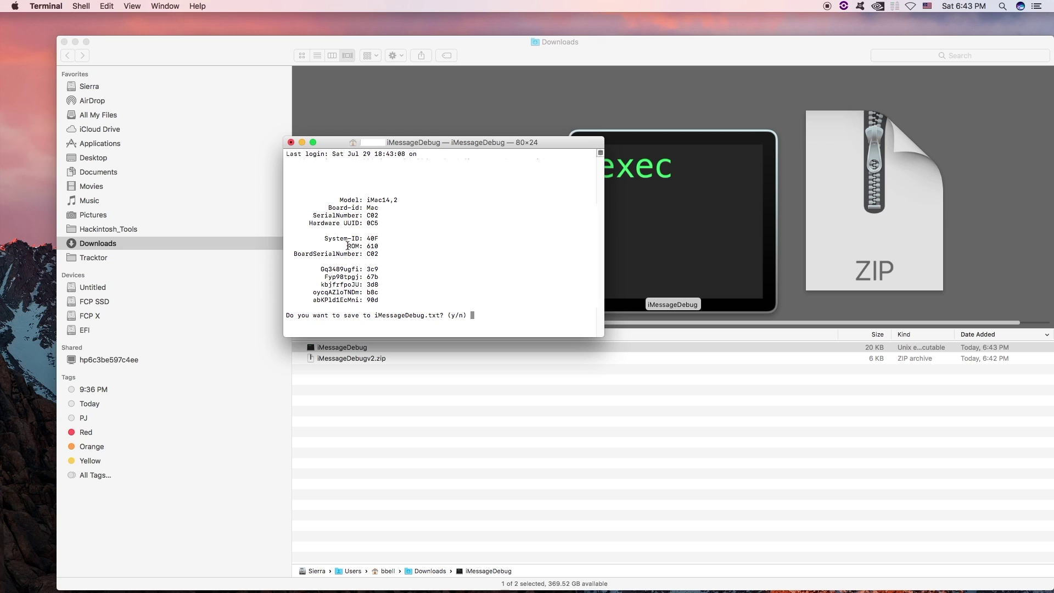
Step: Inspect the ROM value in the iMessageDebug report, then return to Clover Configurator
{"action": "left_click_drag", "start_coordinate": [348, 246], "coordinate": [378, 245]}
{"action": "left_click", "coordinate": [368, 246]}
{"action": "key", "text": "super+shift+Tab"}
{"action": "key", "text": "super+shift+Tab"}
{"action": "key", "text": "super+shift+Tab"}
{"action": "key", "text": "super+shift+Tab"}
{"action": "key", "text": "super+shift+Tab"}
{"action": "key", "text": "super+shift+Tab"}
{"action": "key", "text": "super+shift+Tab"}
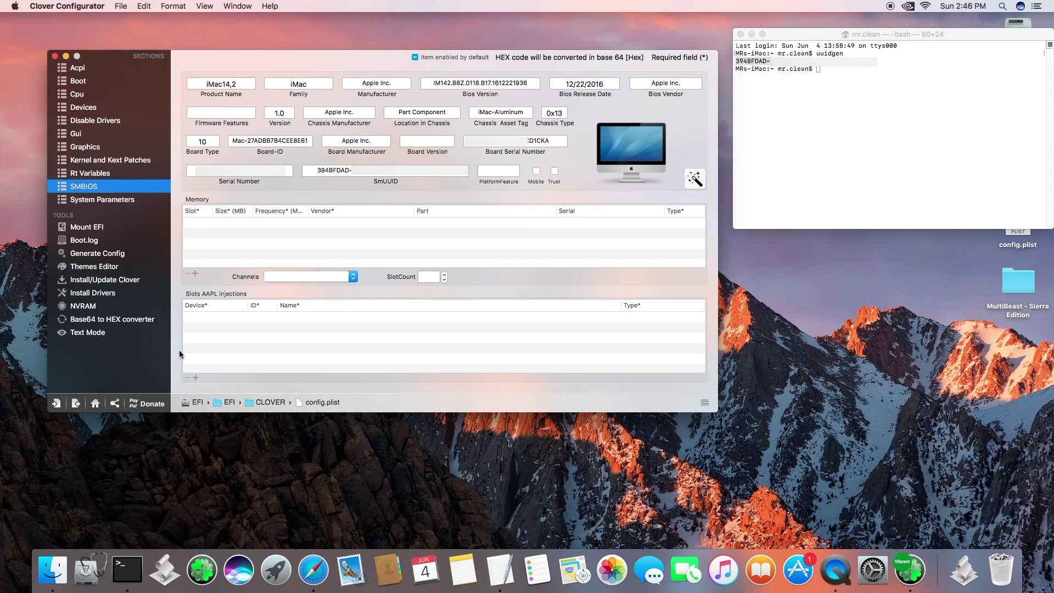
Step: Save config.plist as a copy into the Downloads folder using Save As
{"action": "left_click", "coordinate": [76, 404]}
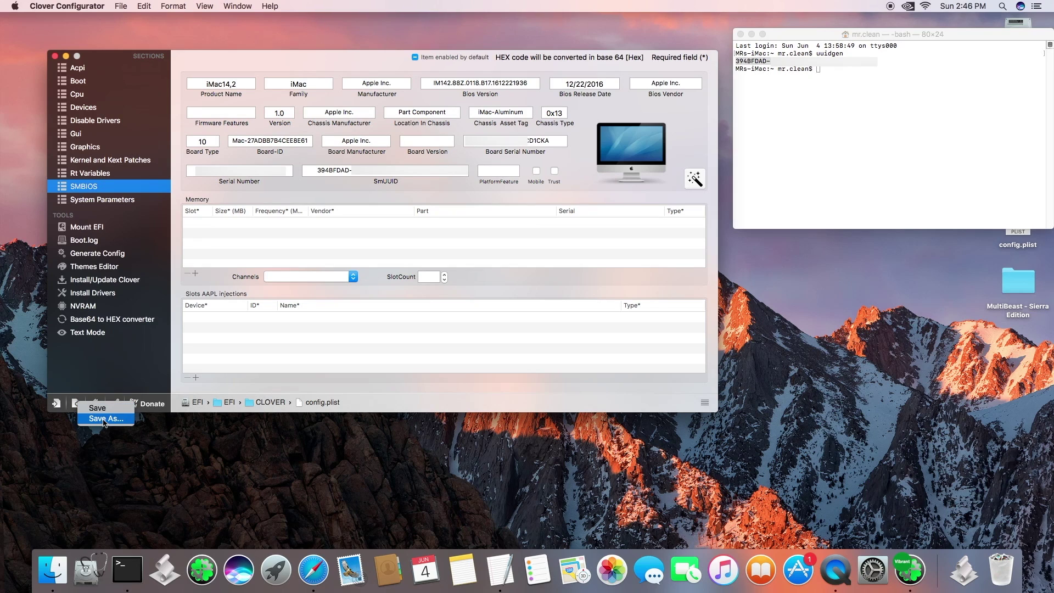
{"action": "left_click", "coordinate": [117, 432]}
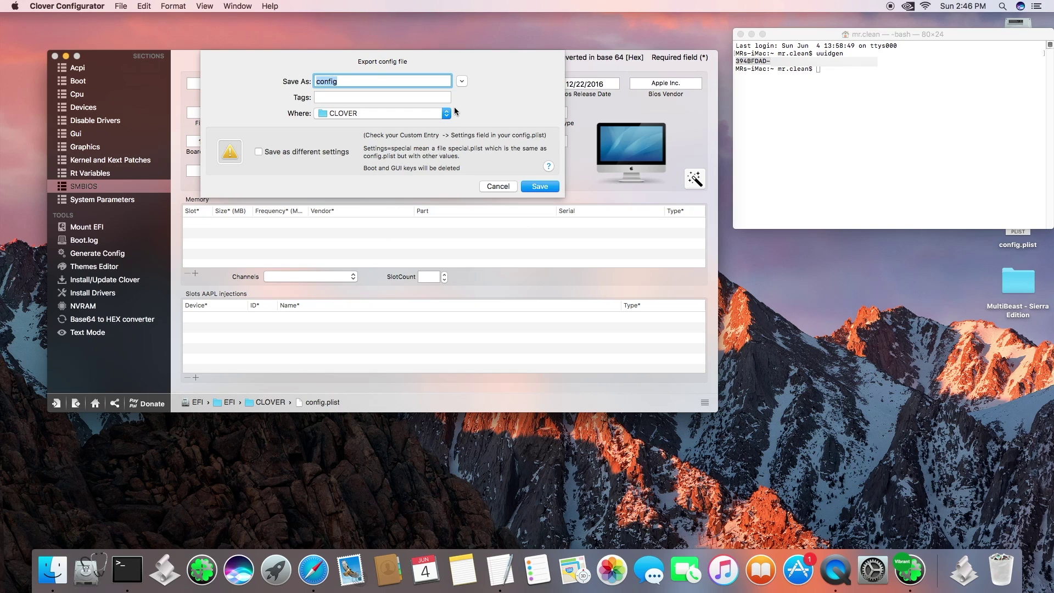
{"action": "left_click", "coordinate": [462, 81]}
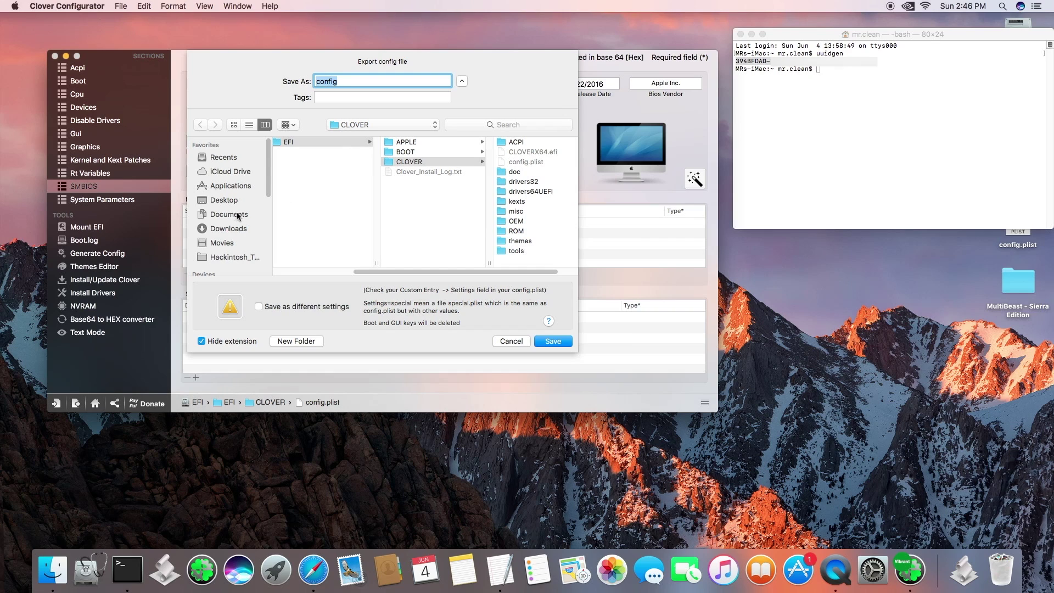
{"action": "left_click", "coordinate": [229, 229]}
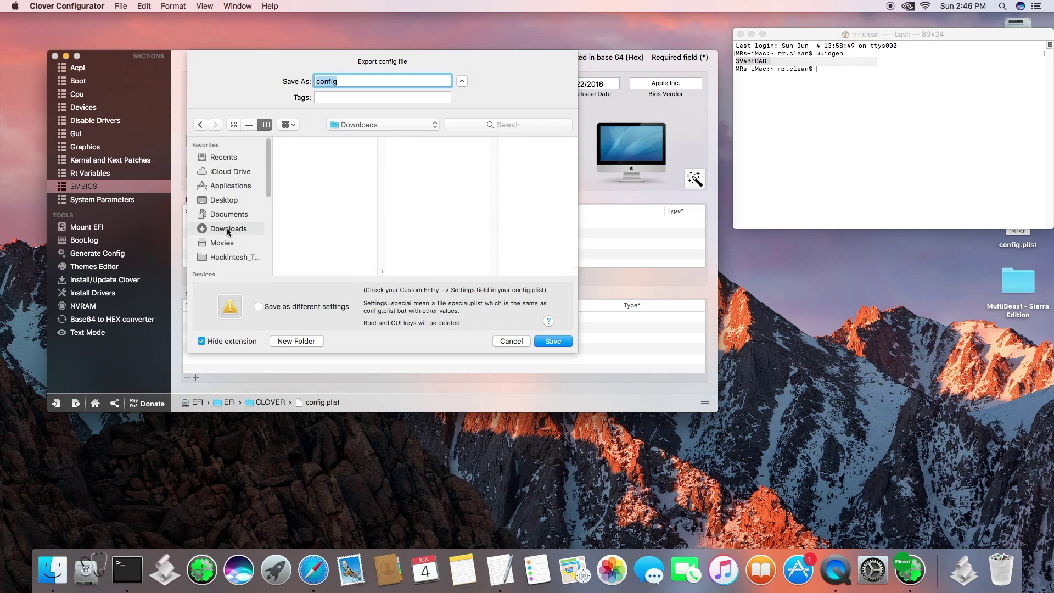
{"action": "left_click", "coordinate": [553, 341]}
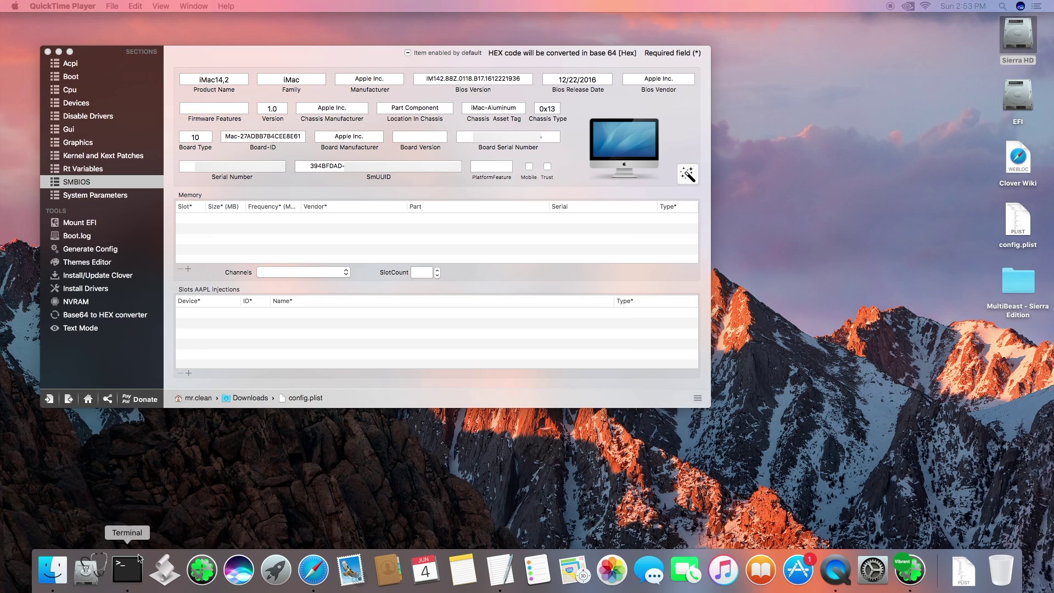
Step: Run 'defaults write com.apple.finder AppleShowAllFiles TRUE' and 'killall Finder' to show hidden files
{"action": "left_click", "coordinate": [127, 569]}
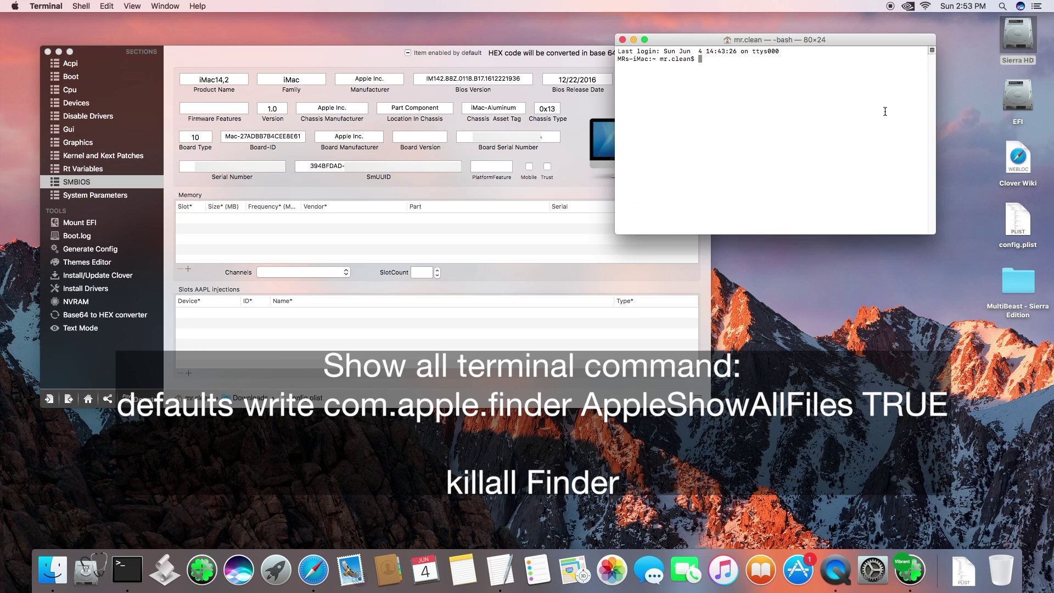
{"action": "type", "text": "defaults write com.apple.finder AppleShowAllFiles TRUE"}
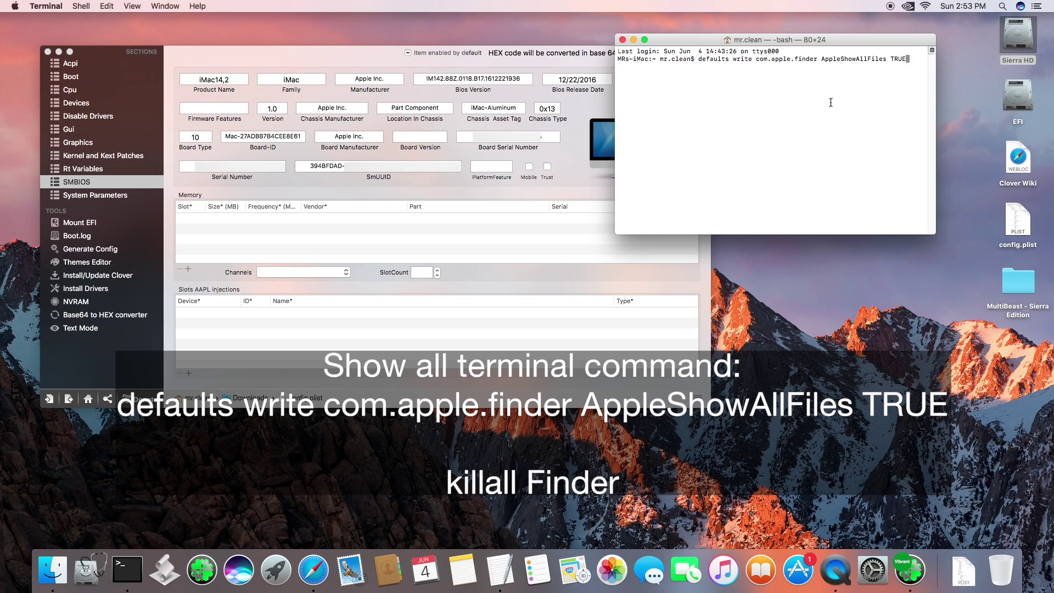
{"action": "key", "text": "Return"}
{"action": "type", "text": "killall Finder"}
{"action": "key", "text": "Return"}
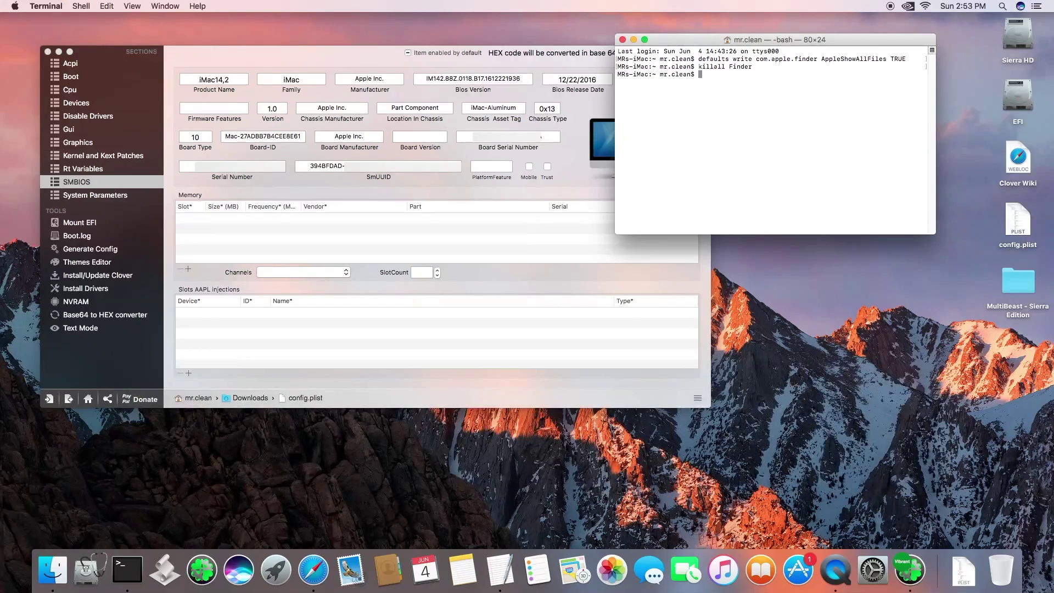
{"action": "left_click", "coordinate": [1017, 43]}
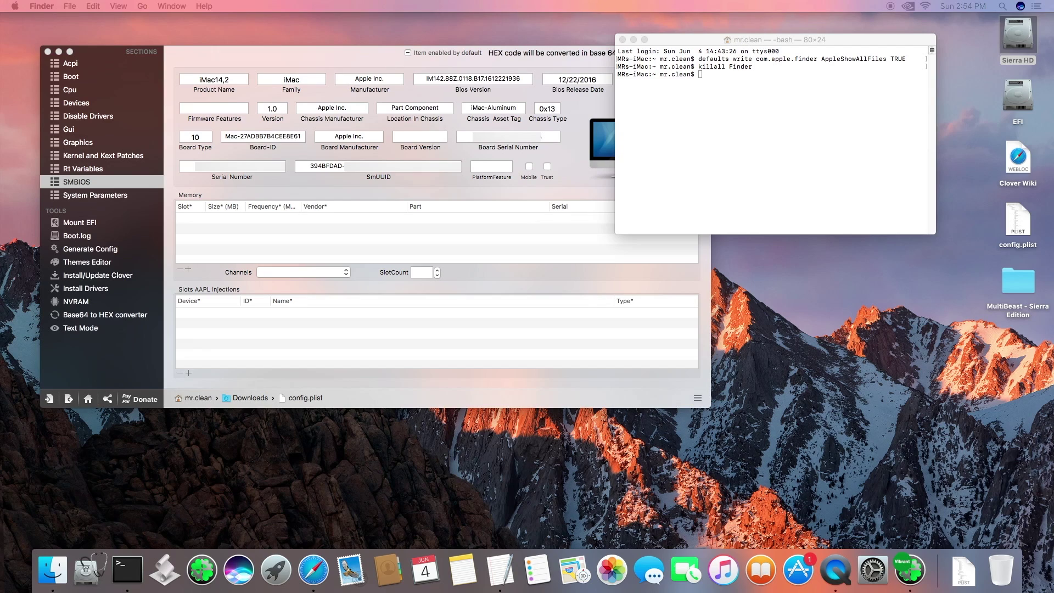
Step: Set AppleShowAllFiles back to FALSE and relaunch Finder with 'killall Finder'
{"action": "left_click", "coordinate": [763, 146]}
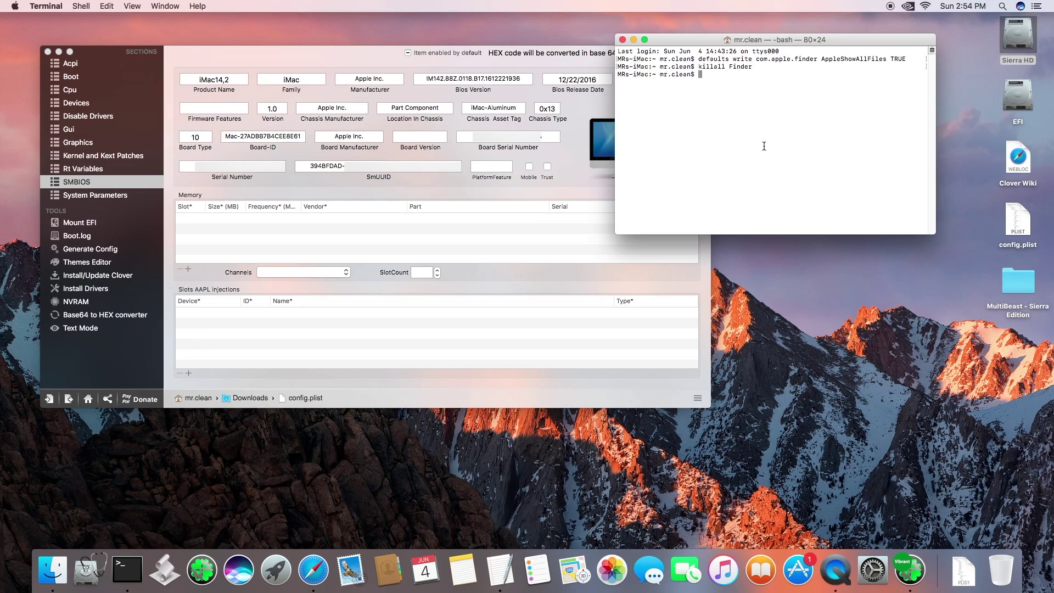
{"action": "type", "text": "defaults write com.apple.finder AppleShowAllFiles FALSE"}
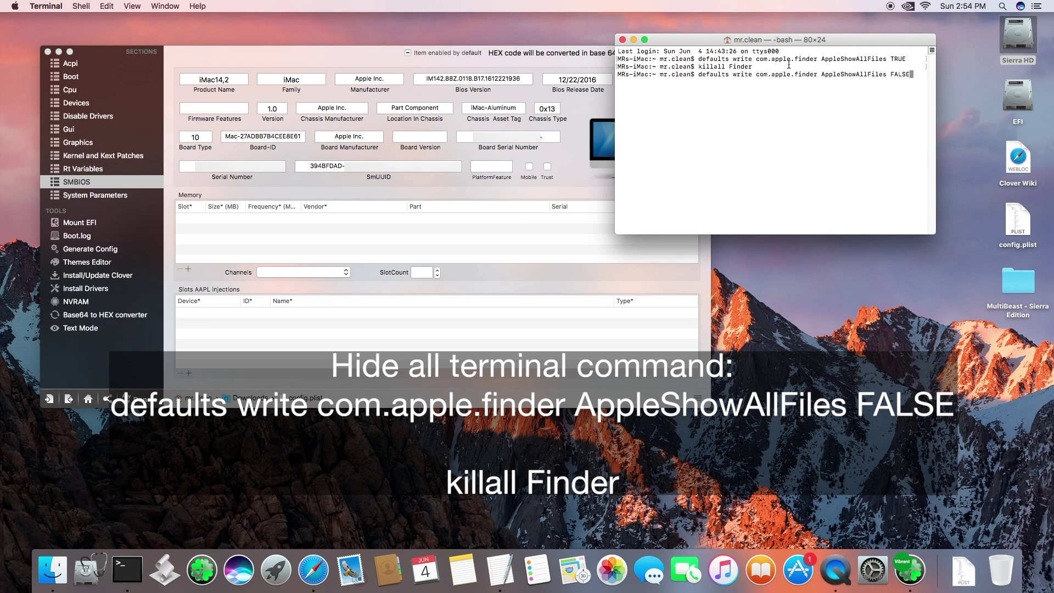
{"action": "key", "text": "Return"}
{"action": "type", "text": "killall Finder"}
{"action": "key", "text": "Return"}
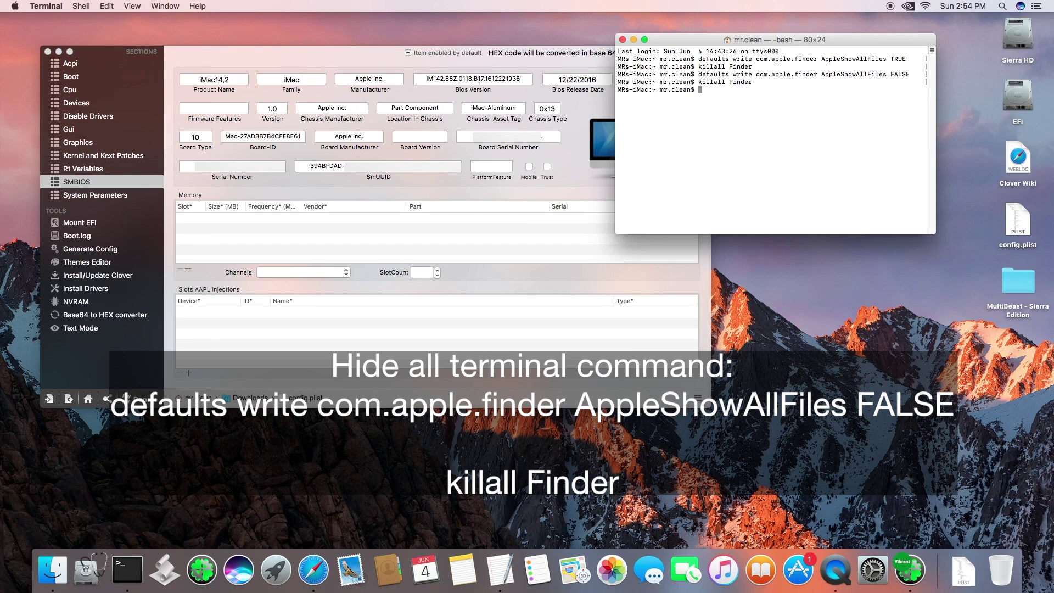
Step: Close Terminal and open tonymacx86's Community Software downloads category in Safari
{"action": "left_click", "coordinate": [622, 39]}
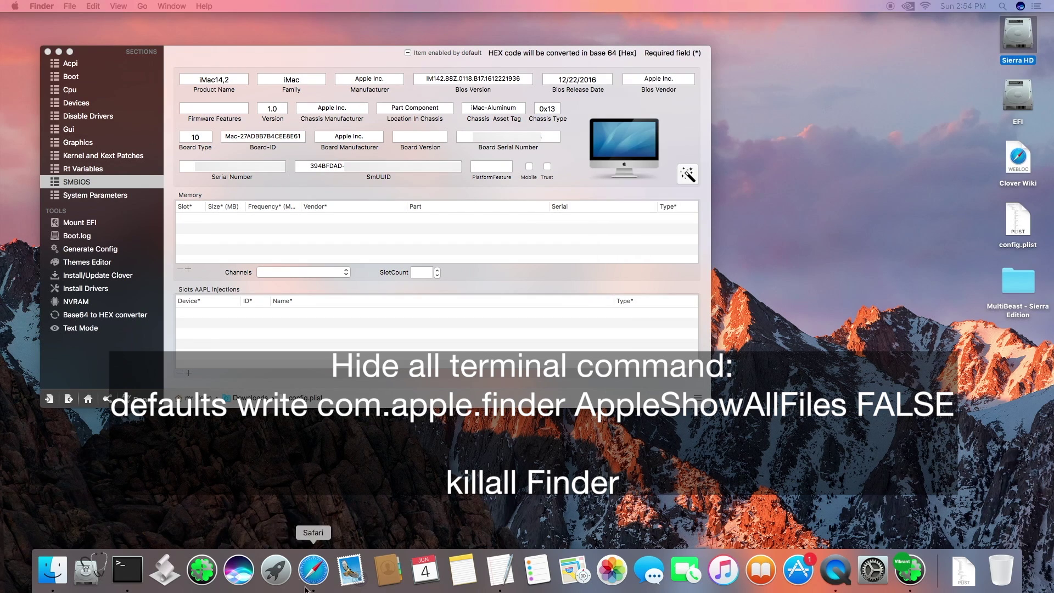
{"action": "left_click", "coordinate": [314, 571]}
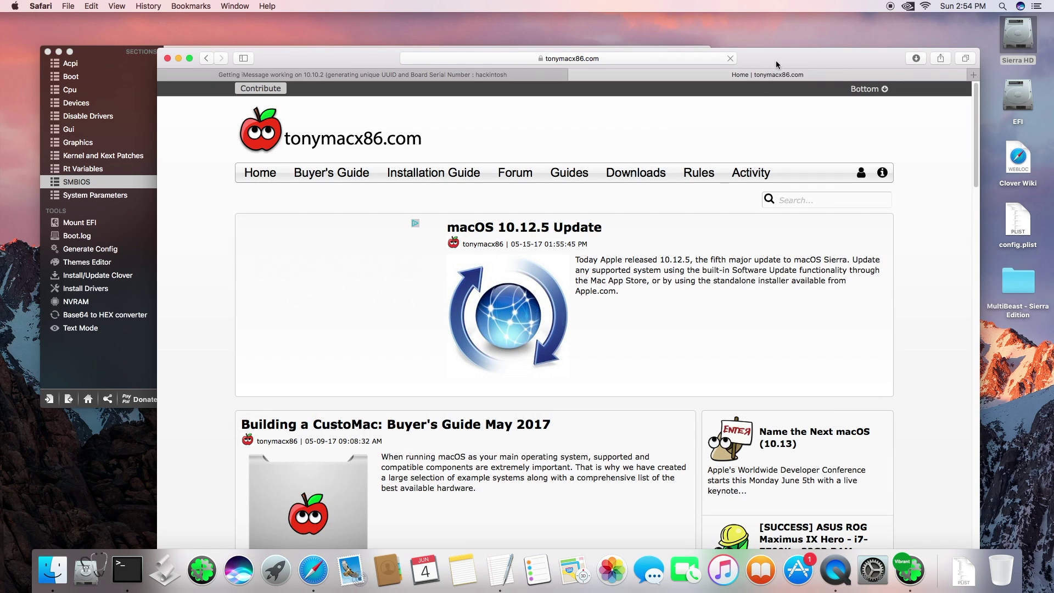
{"action": "left_click_drag", "start_coordinate": [774, 61], "coordinate": [765, 26]}
{"action": "left_click", "coordinate": [637, 142]}
{"action": "scroll", "coordinate": [448, 373], "scroll_direction": "down", "scroll_amount": 15}
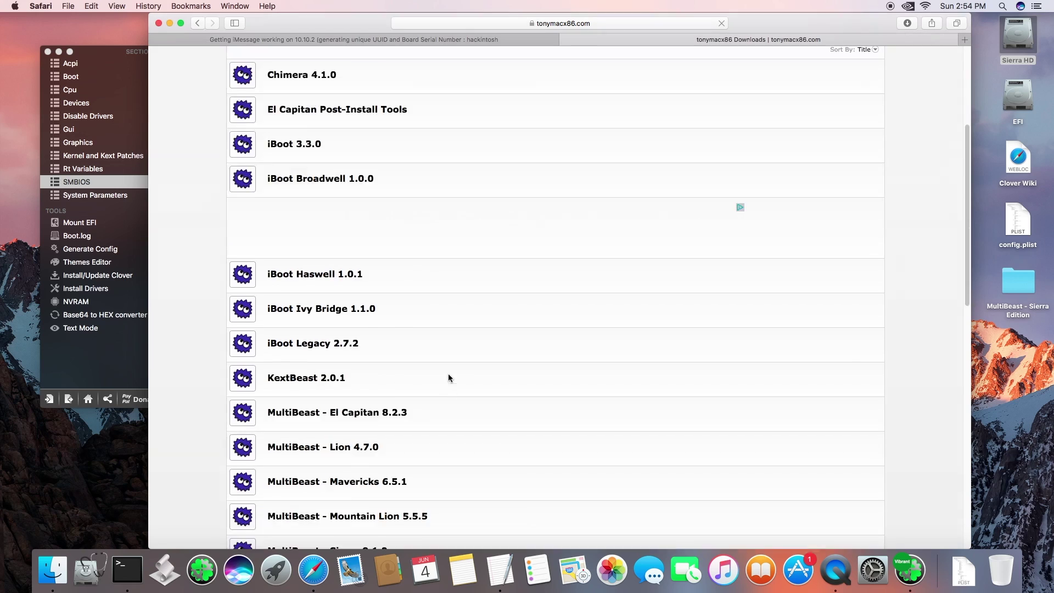
{"action": "scroll", "coordinate": [329, 273], "scroll_direction": "up", "scroll_amount": 15}
{"action": "mouse_move", "coordinate": [631, 142]}
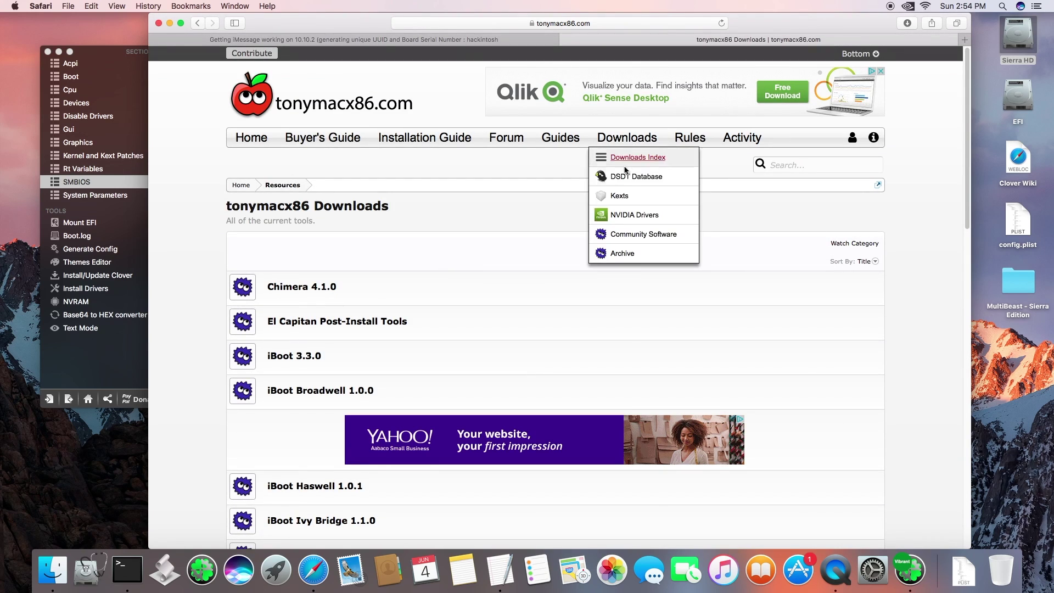
{"action": "left_click", "coordinate": [650, 234]}
Step: Download the 77.1 KB ShowAllFiles zip and close the Safari window
{"action": "scroll", "coordinate": [496, 284], "scroll_direction": "down", "scroll_amount": 5}
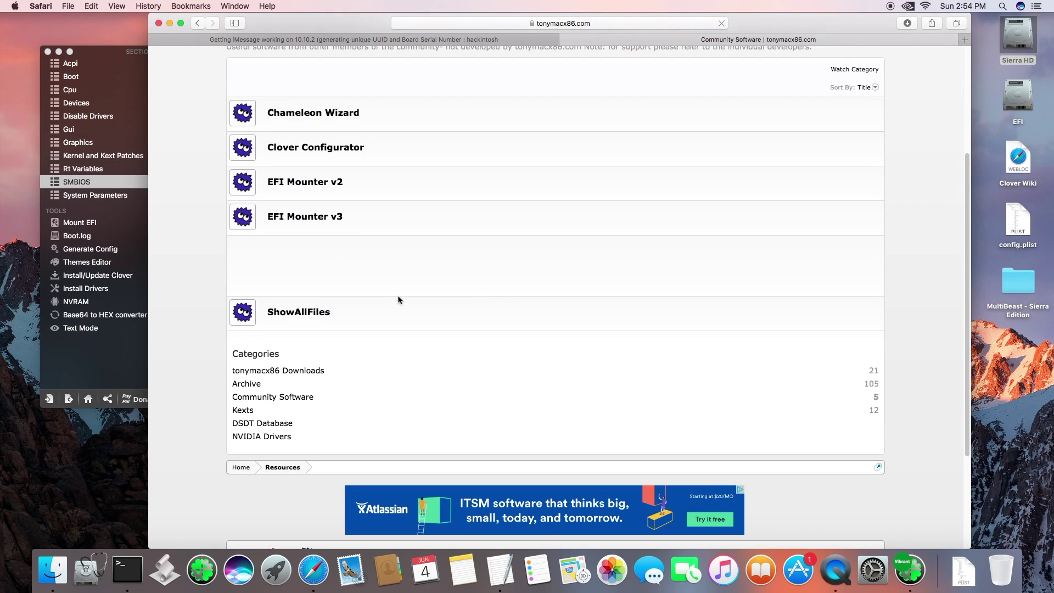
{"action": "left_click", "coordinate": [309, 316]}
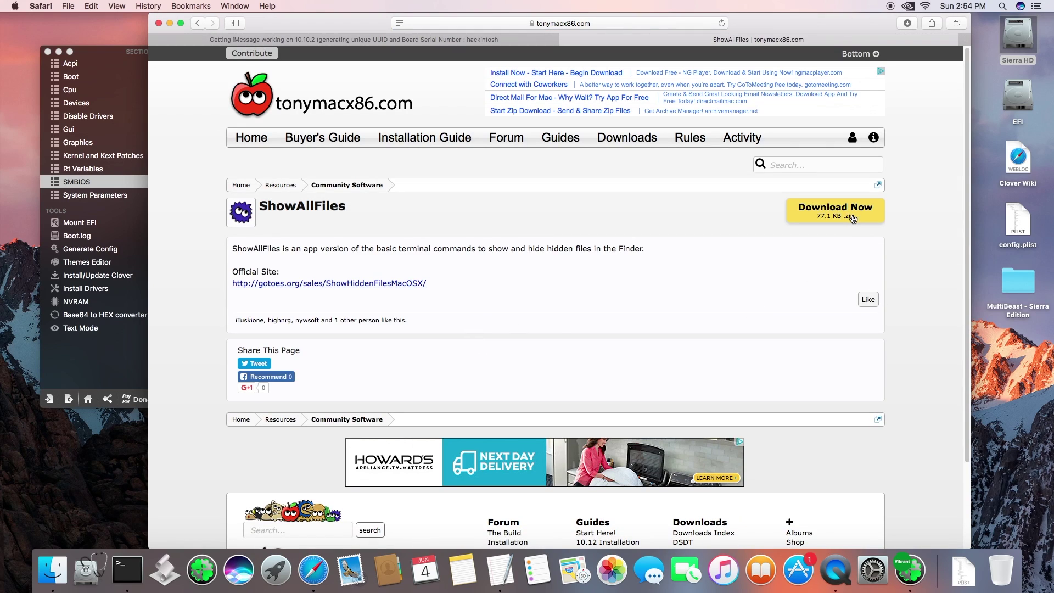
{"action": "left_click", "coordinate": [853, 217]}
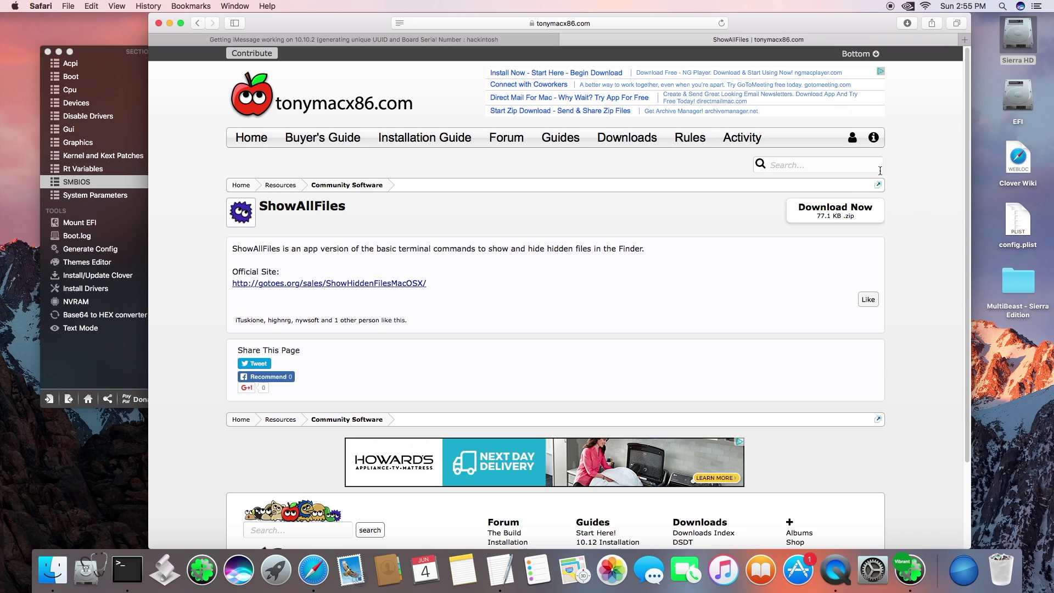
{"action": "key", "text": "super+w"}
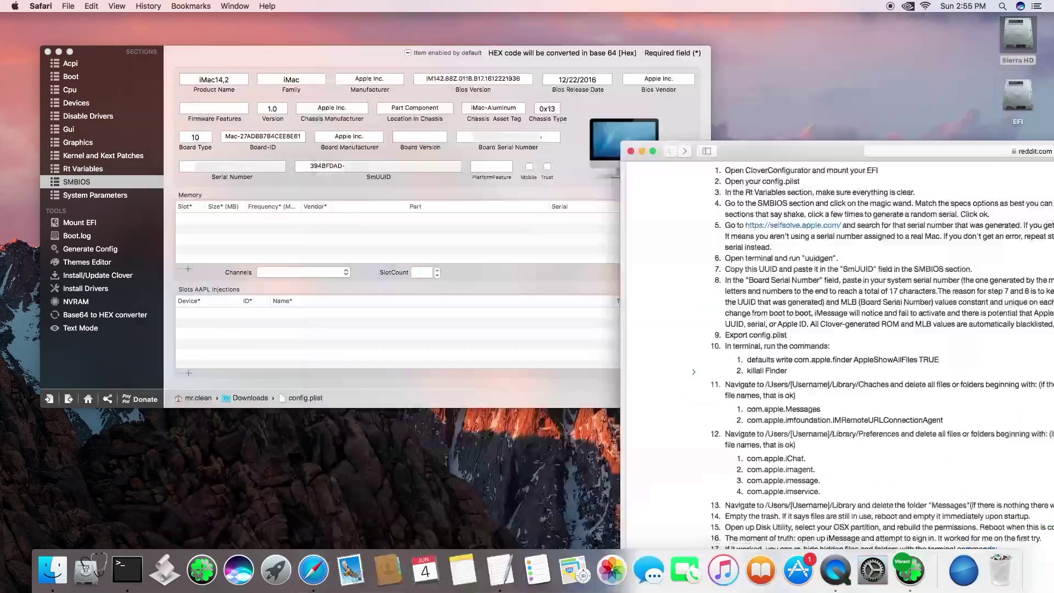
{"action": "key", "text": "super+w"}
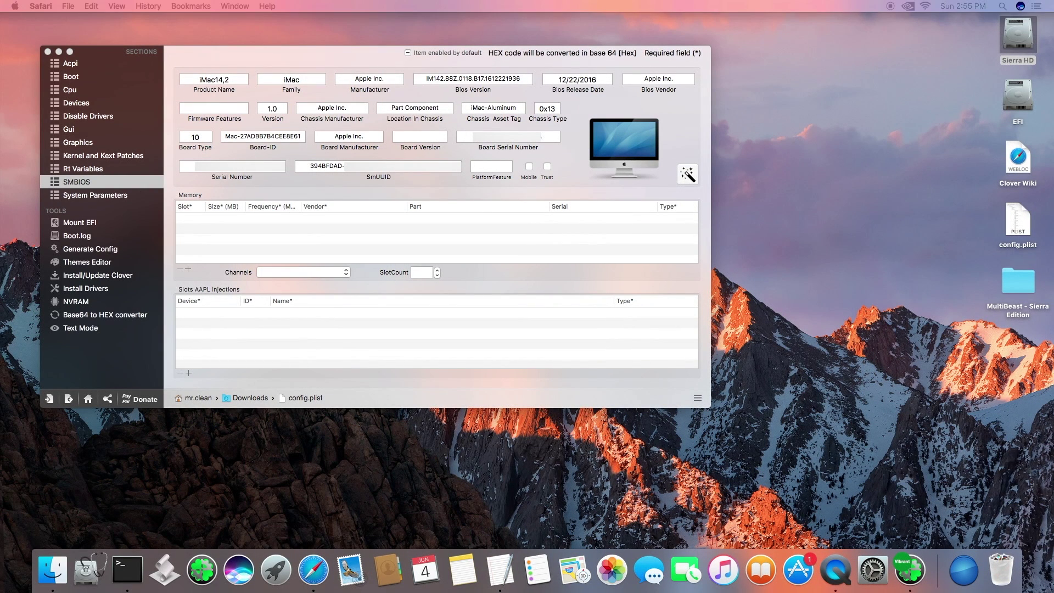
Step: Launch ShowAllFiles from Downloads, allow it to open, and choose SHOW
{"action": "left_click", "coordinate": [963, 571]}
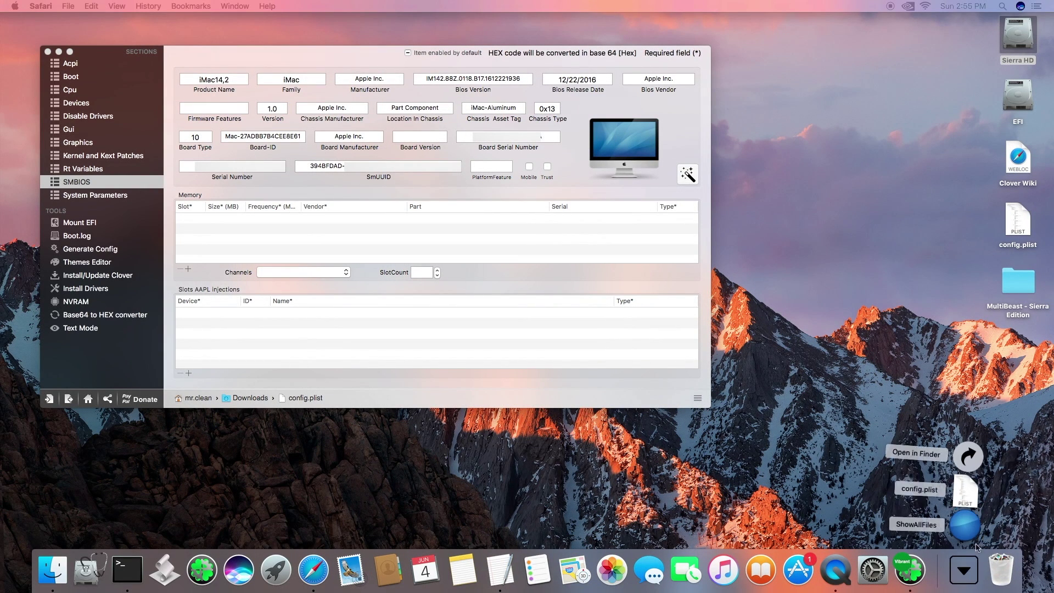
{"action": "left_click", "coordinate": [971, 457]}
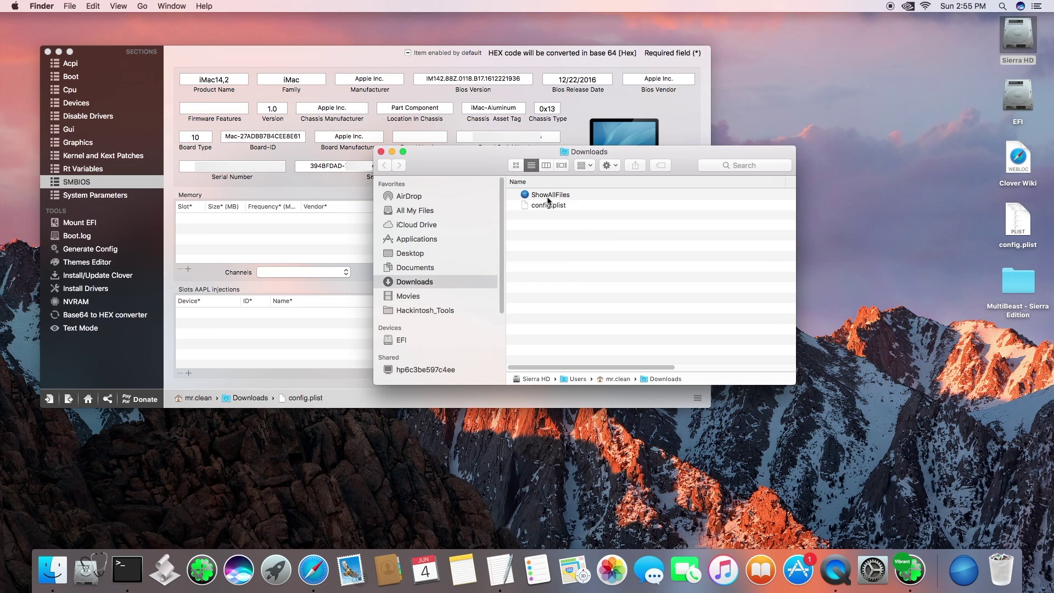
{"action": "double_click", "coordinate": [547, 195]}
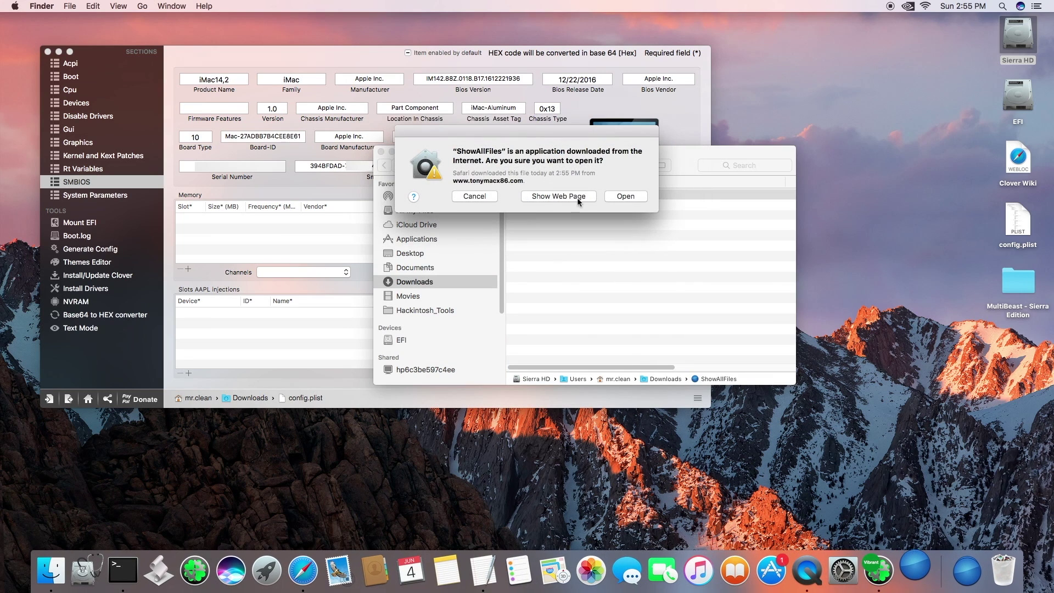
{"action": "left_click", "coordinate": [625, 196]}
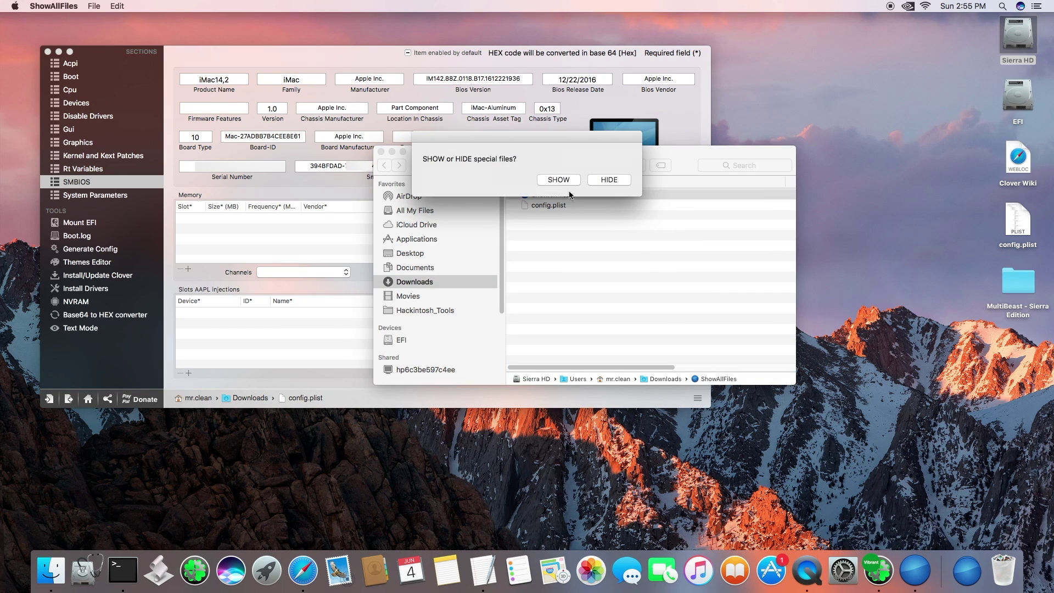
{"action": "left_click", "coordinate": [553, 180]}
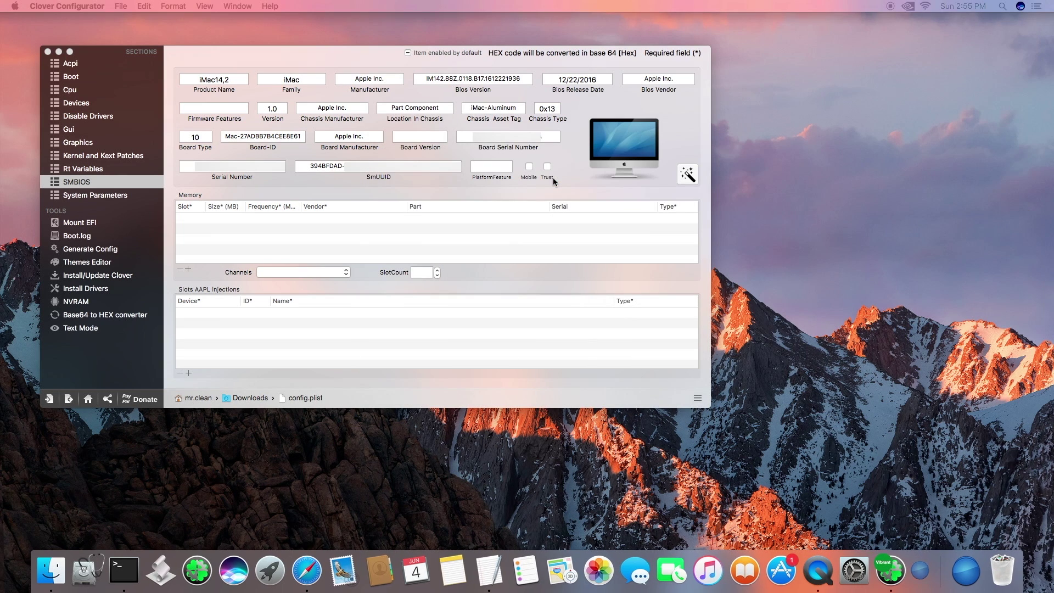
Step: Browse Sierra HD > Users > home > Library > Caches and trash com.apple.imfoundation.IMRemoteURLConnectionAgent
{"action": "left_click", "coordinate": [1019, 43]}
{"action": "double_click", "coordinate": [1019, 43]}
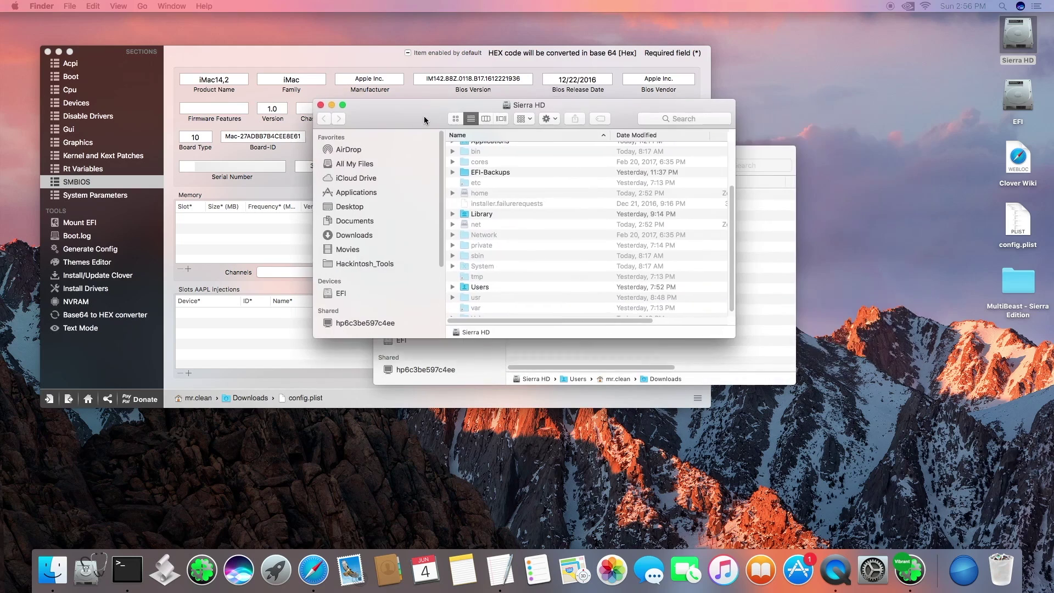
{"action": "left_click_drag", "start_coordinate": [729, 336], "coordinate": [802, 459]}
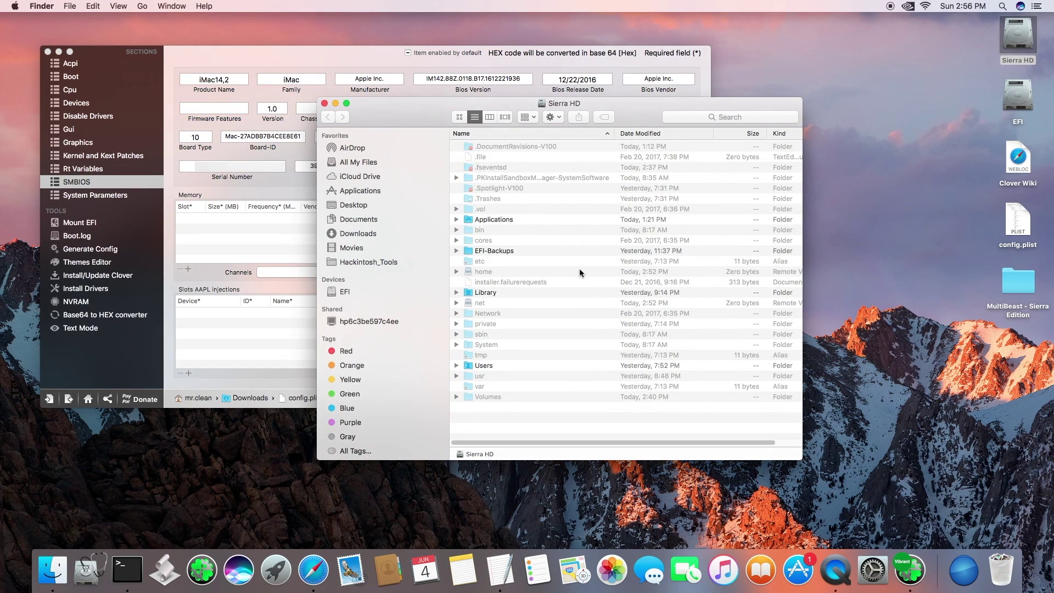
{"action": "double_click", "coordinate": [491, 366]}
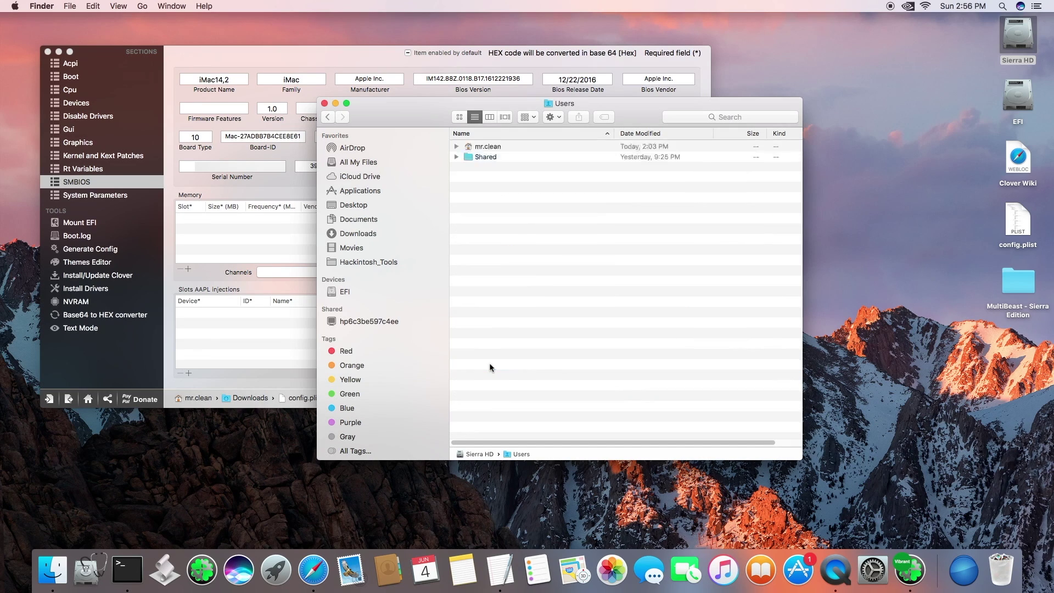
{"action": "double_click", "coordinate": [490, 149]}
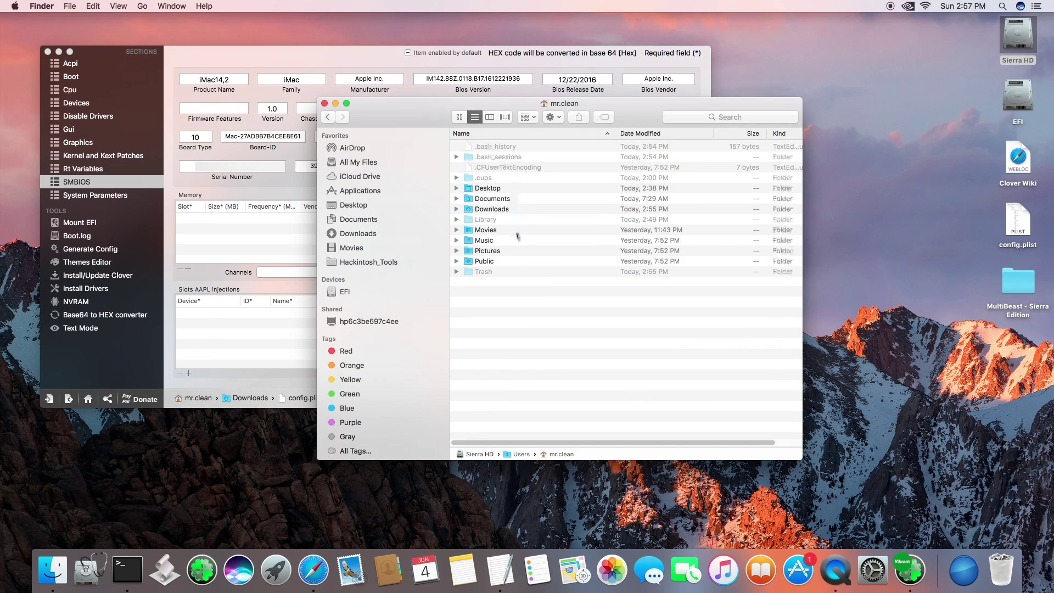
{"action": "double_click", "coordinate": [483, 220]}
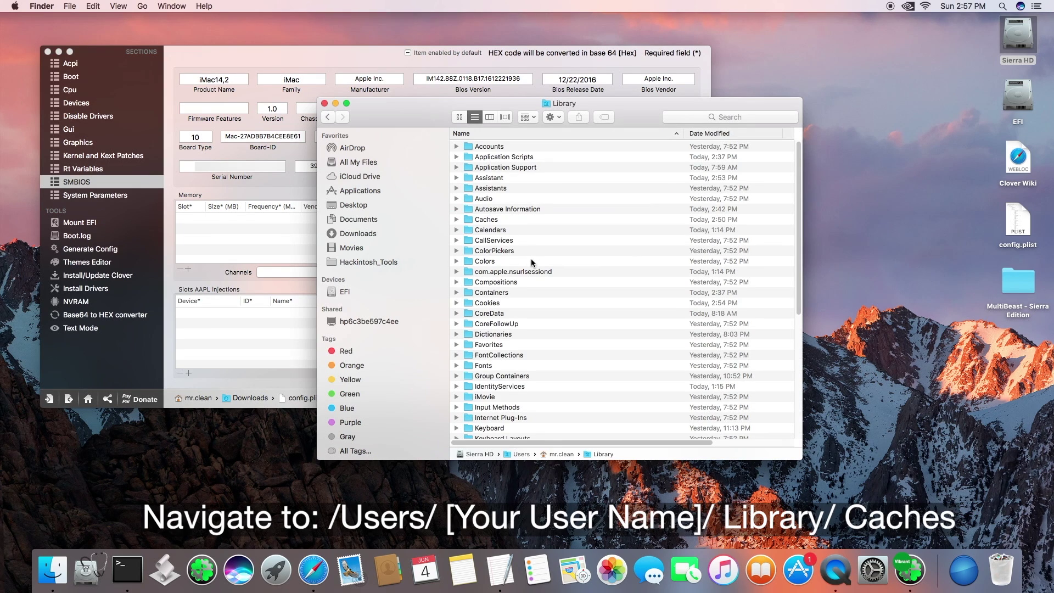
{"action": "key", "text": "c"}
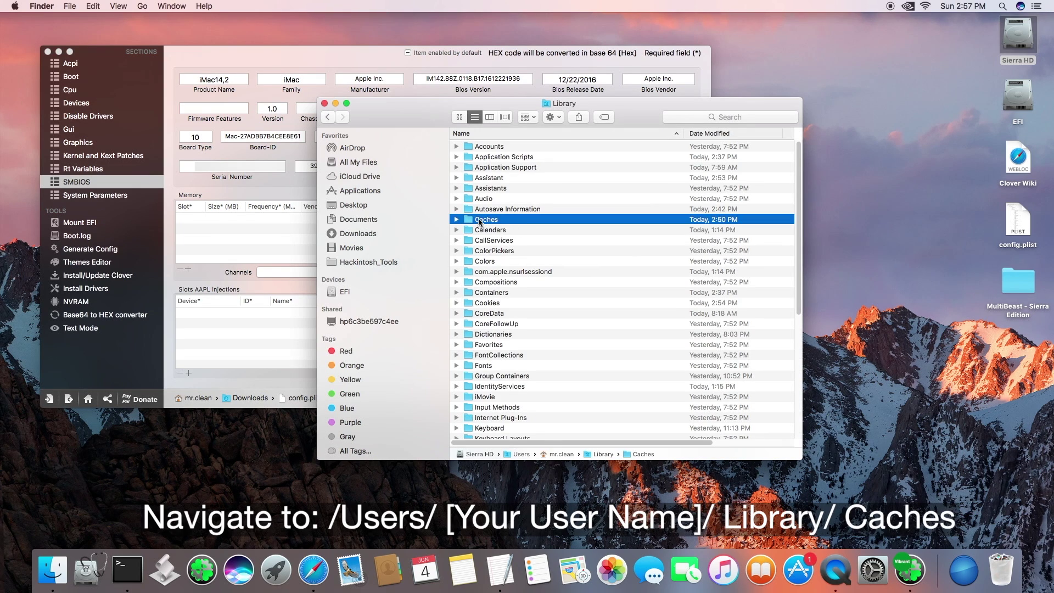
{"action": "double_click", "coordinate": [480, 220]}
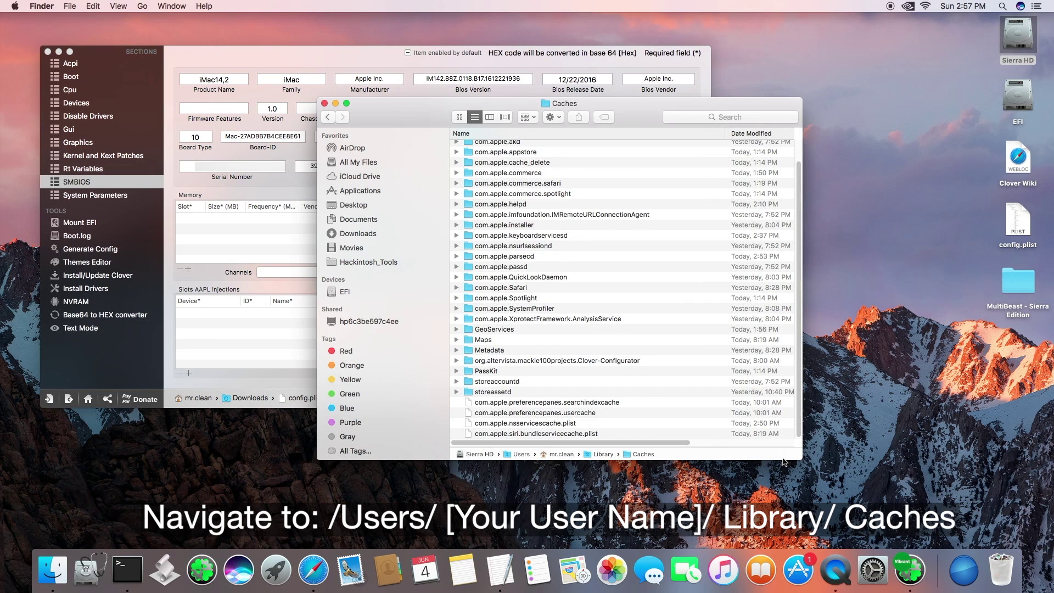
{"action": "left_click_drag", "start_coordinate": [800, 459], "coordinate": [933, 543]}
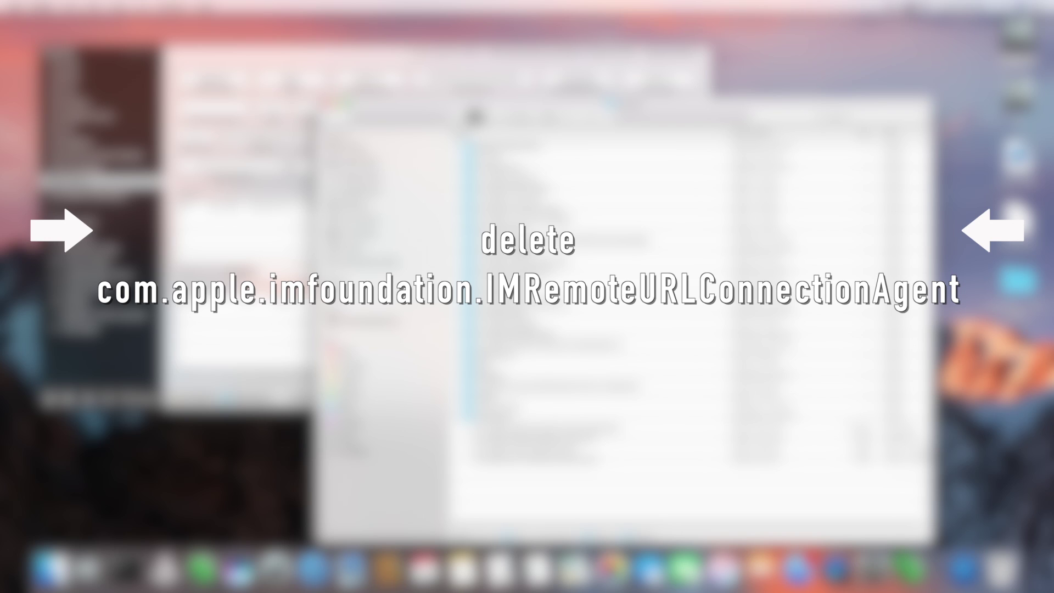
{"action": "left_click", "coordinate": [549, 239]}
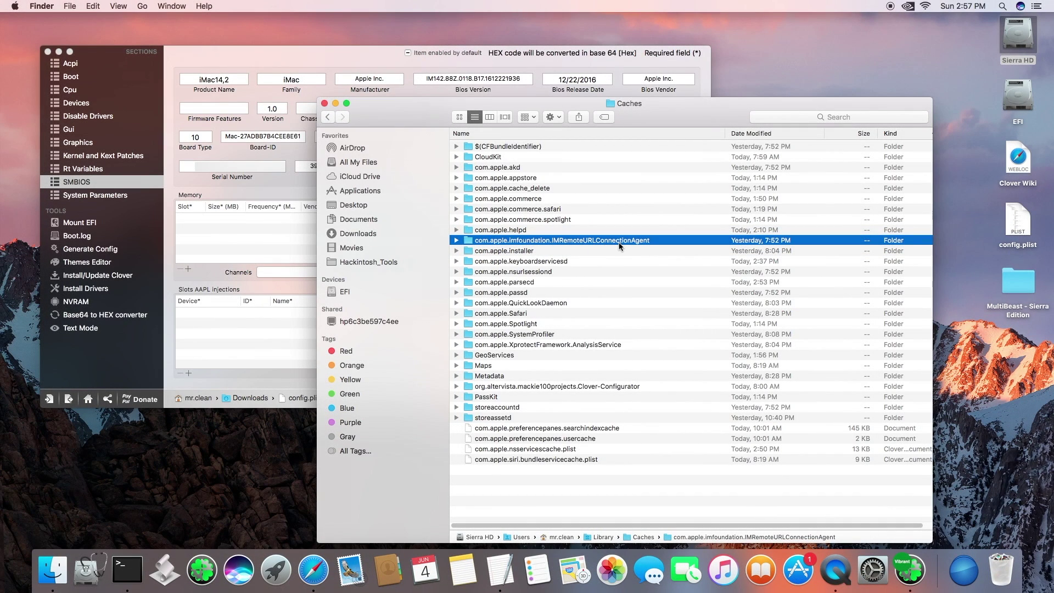
{"action": "key", "text": "super+BackSpace"}
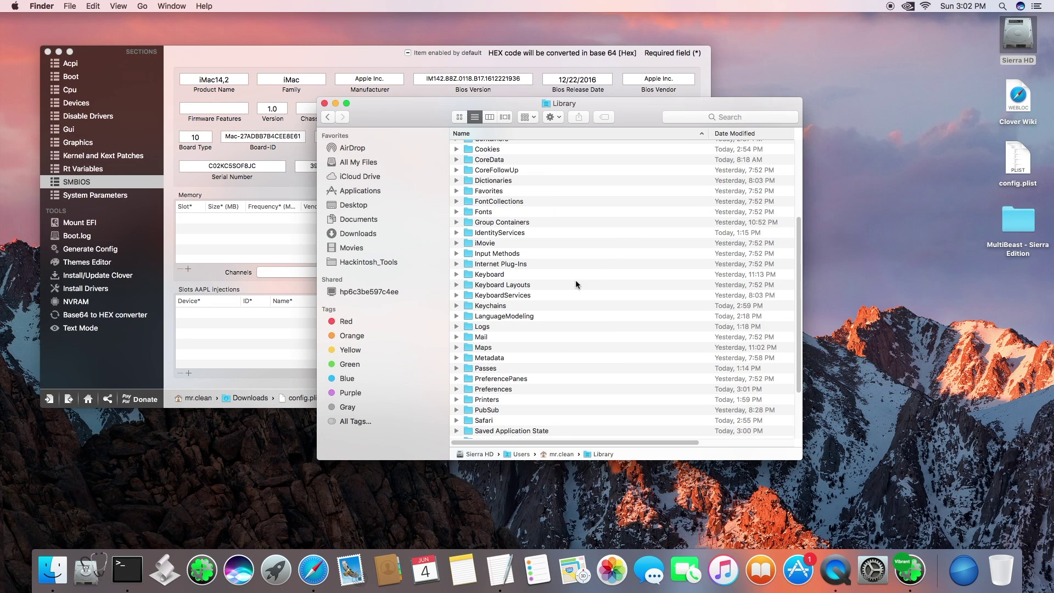
Step: Open Library/Preferences sorted by Kind and select the iChat, iMessage and imservice plists
{"action": "type", "text": "pref"}
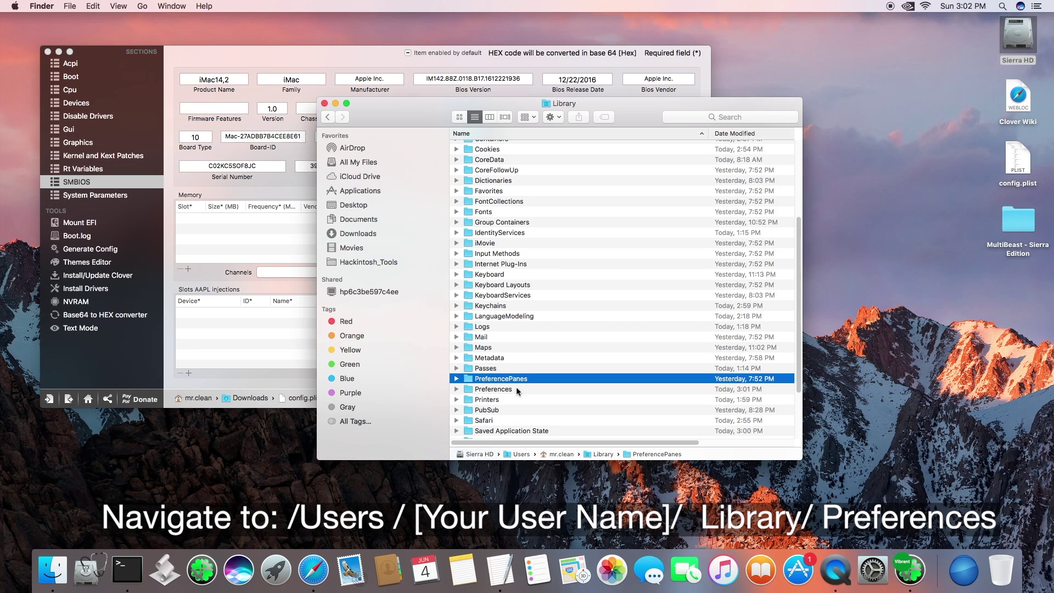
{"action": "double_click", "coordinate": [500, 390]}
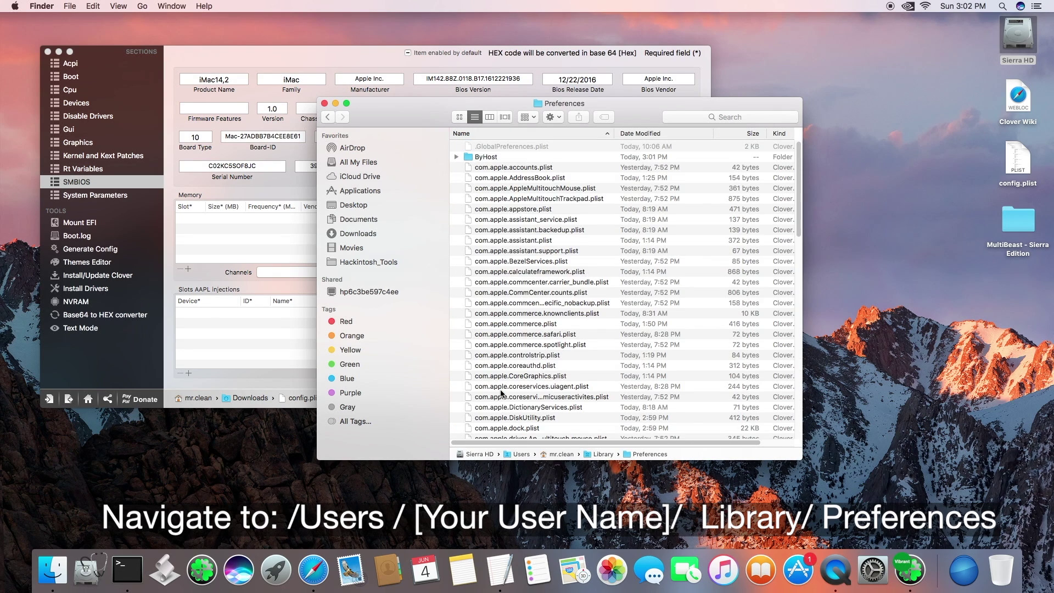
{"action": "left_click", "coordinate": [782, 136]}
{"action": "left_click_drag", "start_coordinate": [801, 459], "coordinate": [951, 503]}
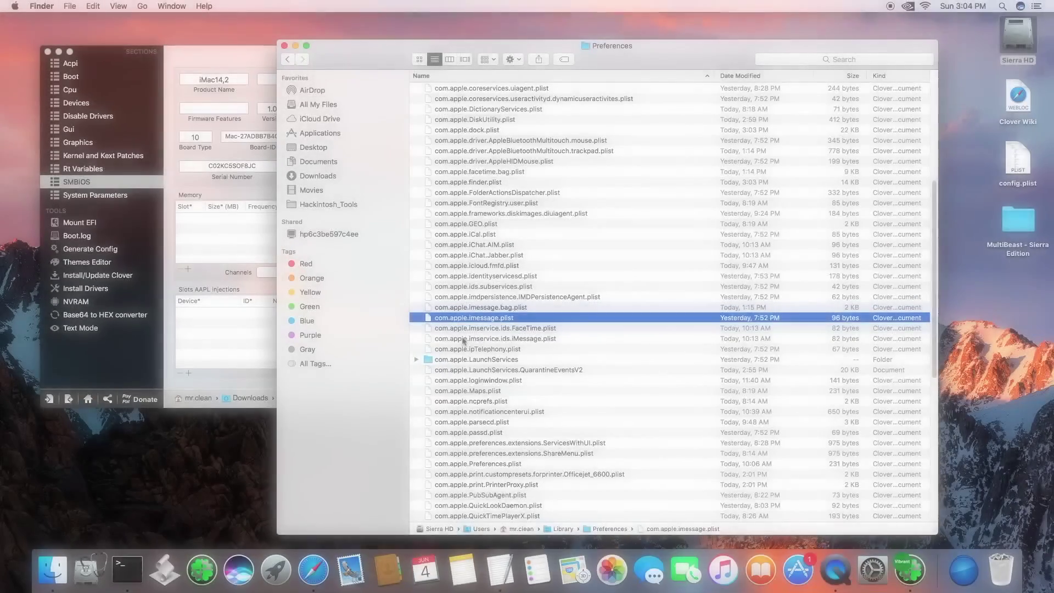
{"action": "left_click", "coordinate": [461, 332], "text": "super"}
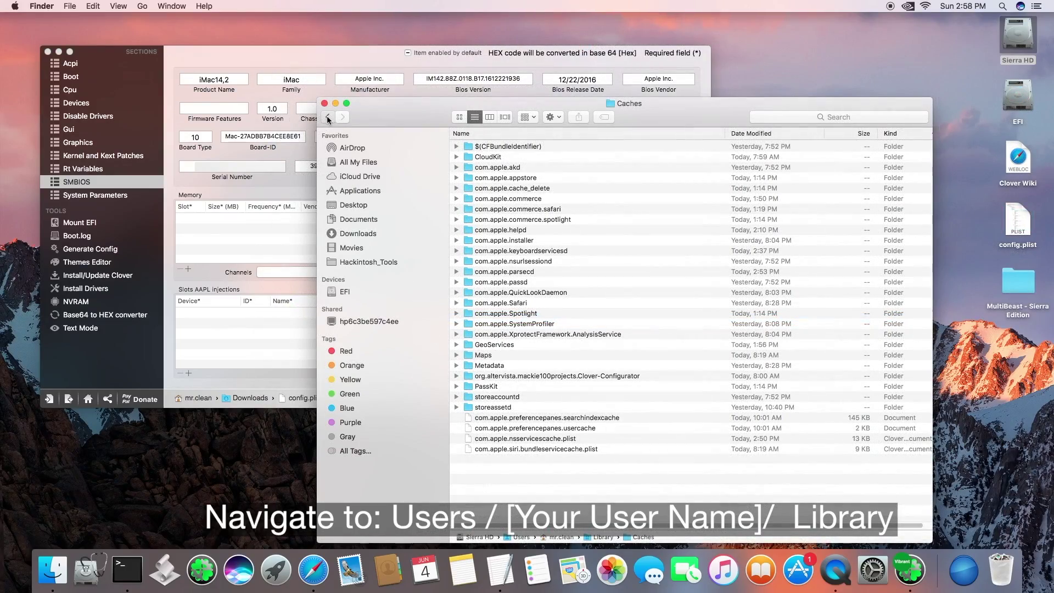
Step: Move the Library's Messages folder to the Trash and empty the Trash
{"action": "left_click", "coordinate": [328, 117]}
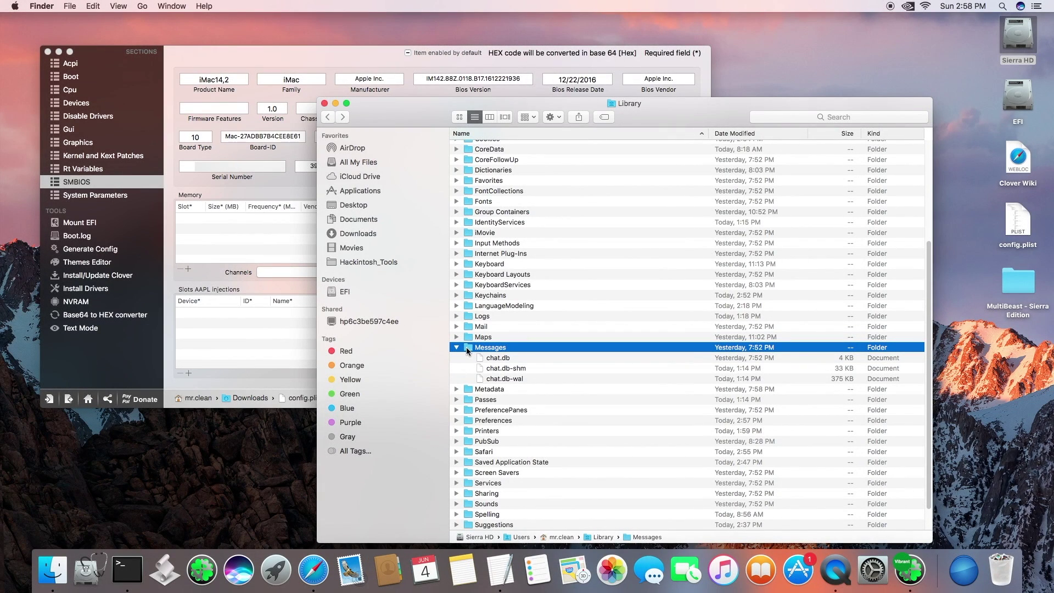
{"action": "key", "text": "super+BackSpace"}
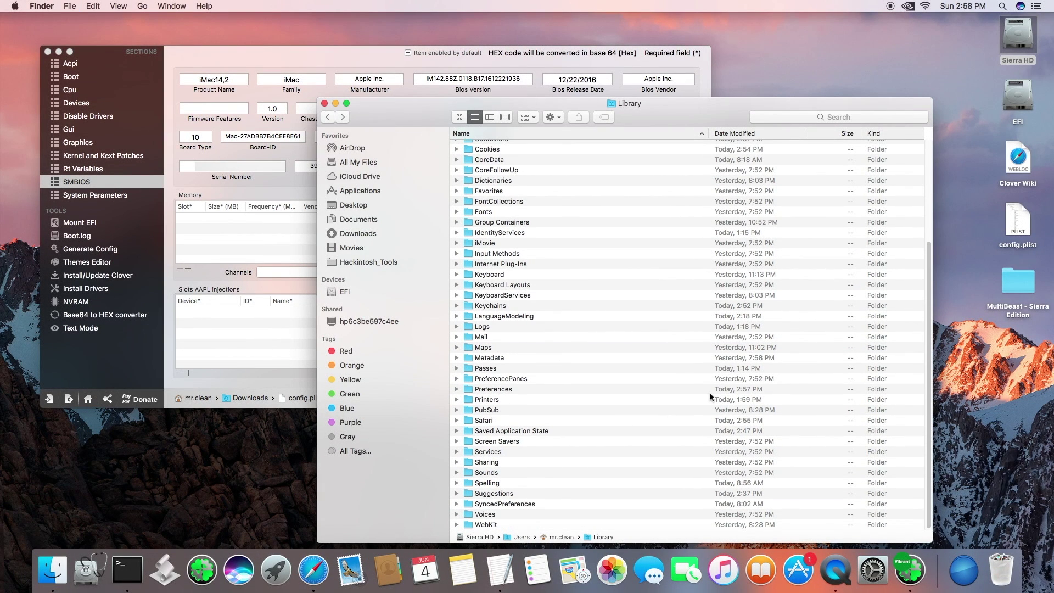
{"action": "left_click", "coordinate": [972, 263]}
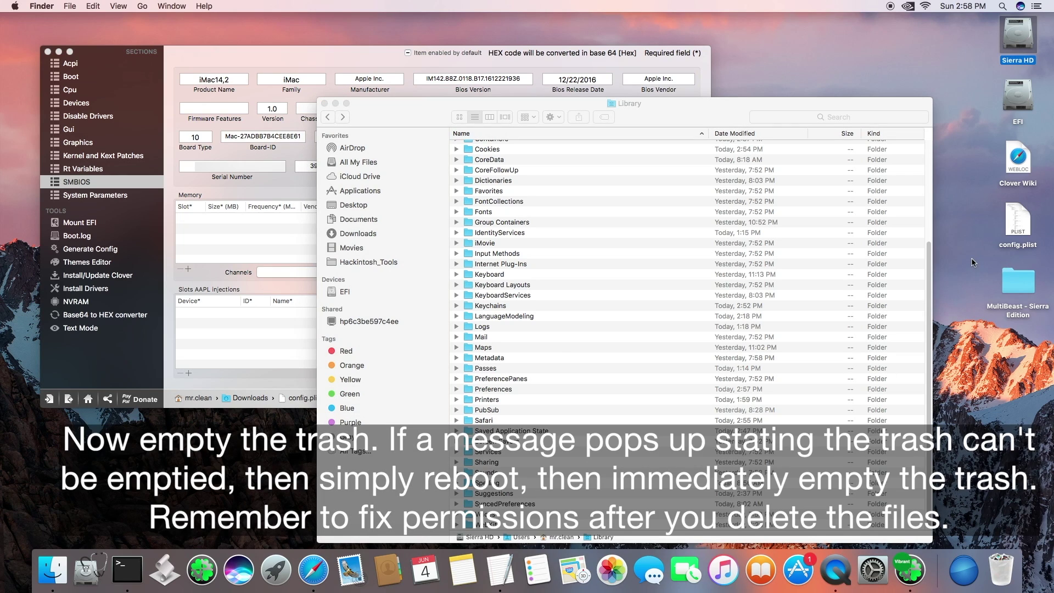
{"action": "key", "text": "super+shift+BackSpace"}
{"action": "key", "text": "Return"}
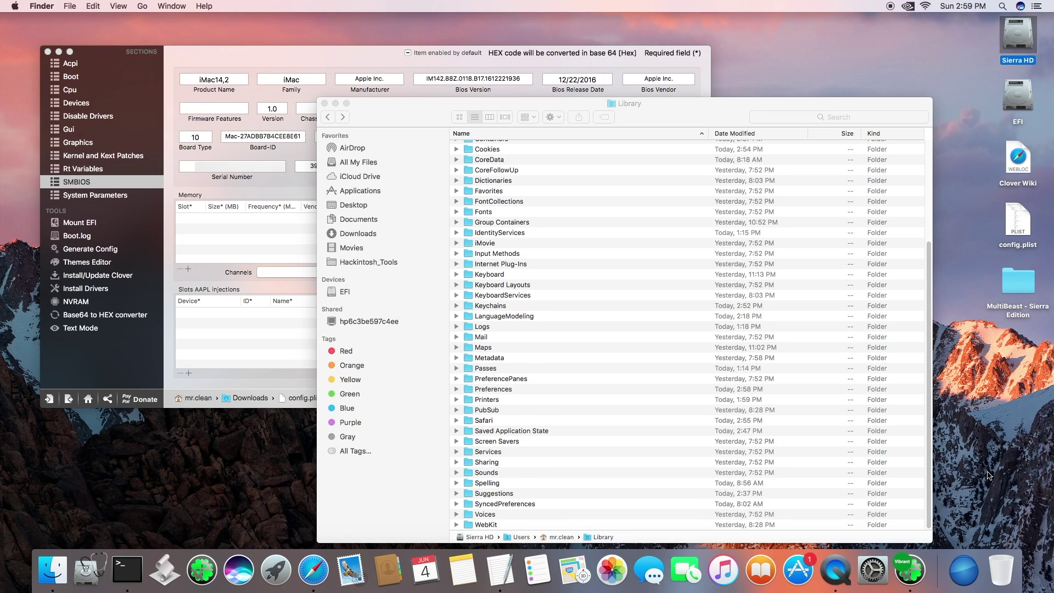
Step: Run First Aid on the SanDisk SDSSDA240G Media disk, review the log, and dismiss it
{"action": "left_click", "coordinate": [94, 575]}
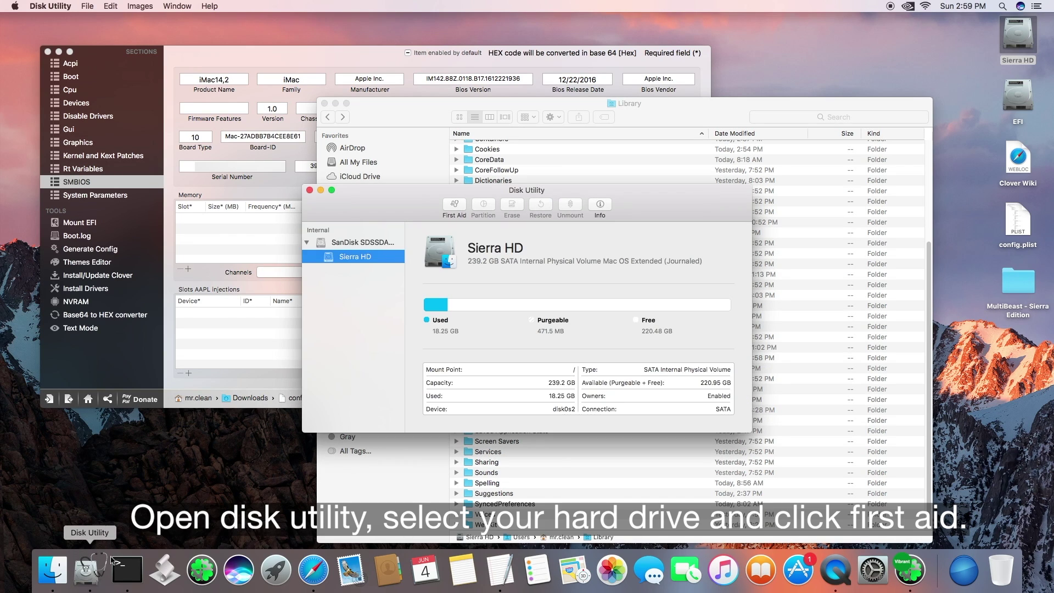
{"action": "left_click", "coordinate": [363, 243]}
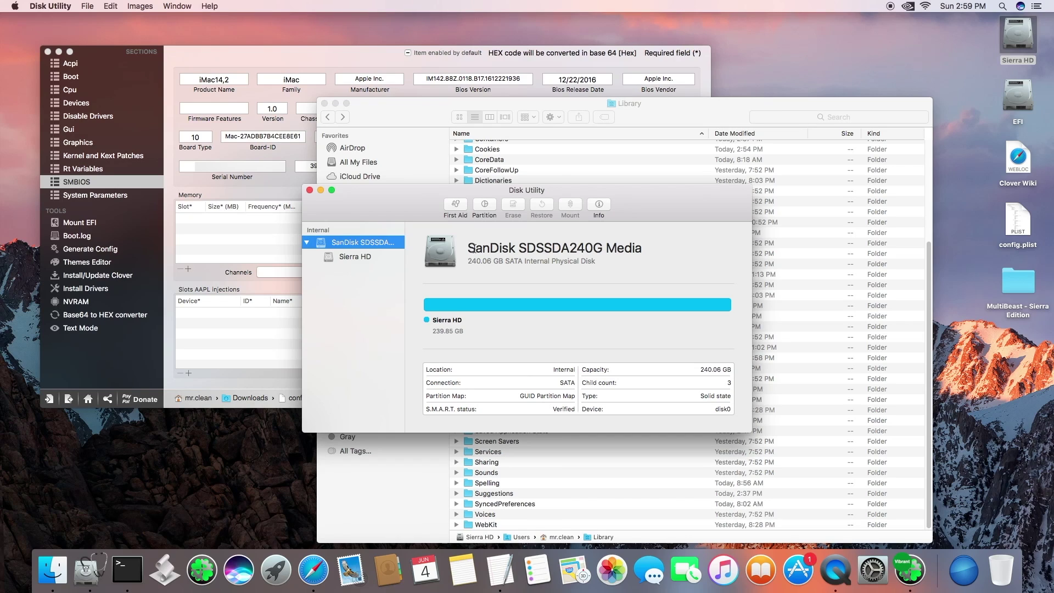
{"action": "left_click", "coordinate": [462, 207]}
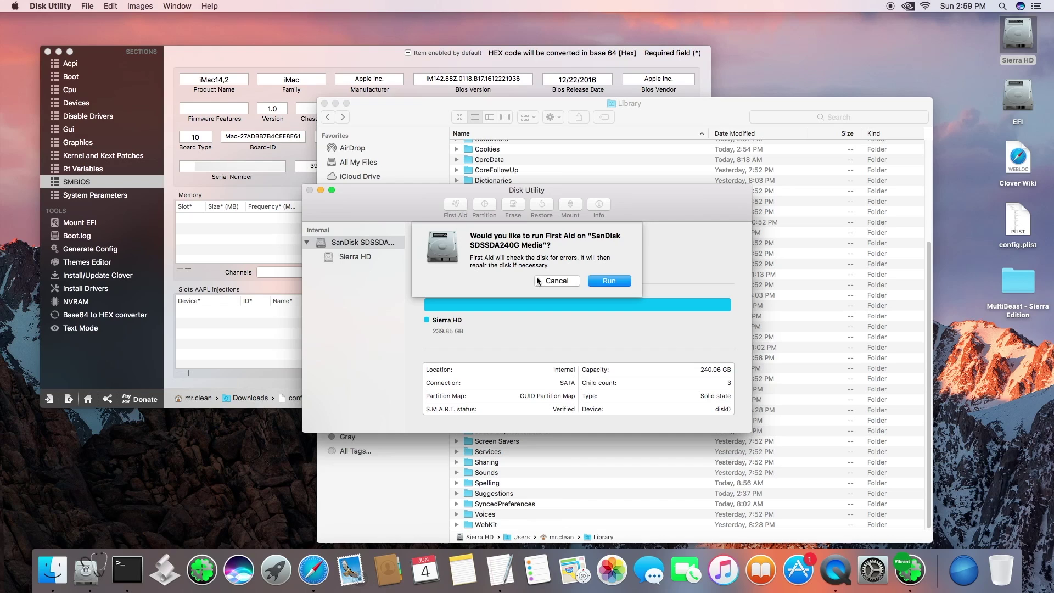
{"action": "left_click", "coordinate": [608, 281]}
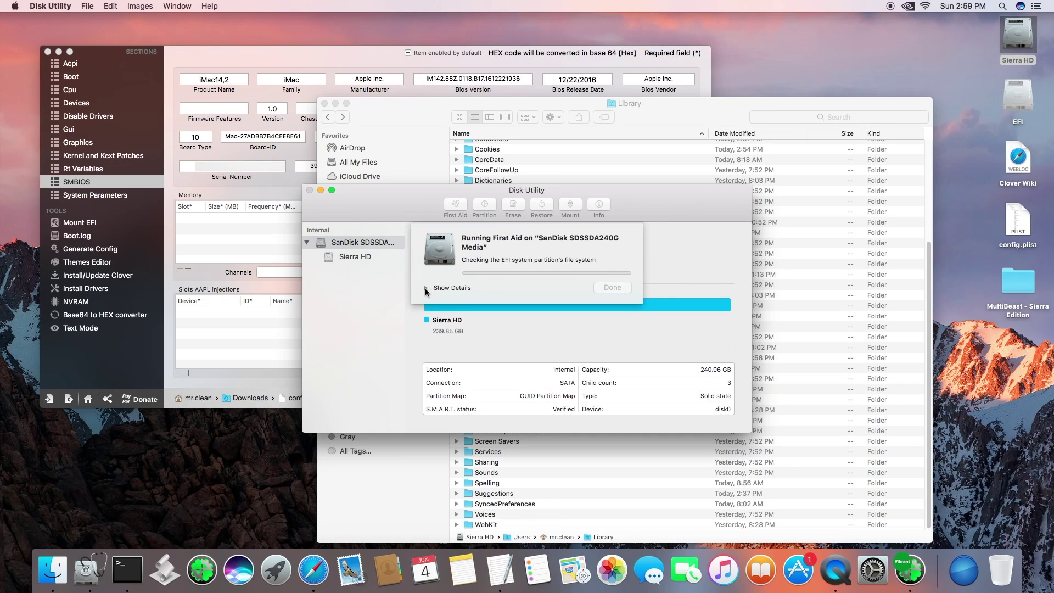
{"action": "left_click", "coordinate": [424, 287]}
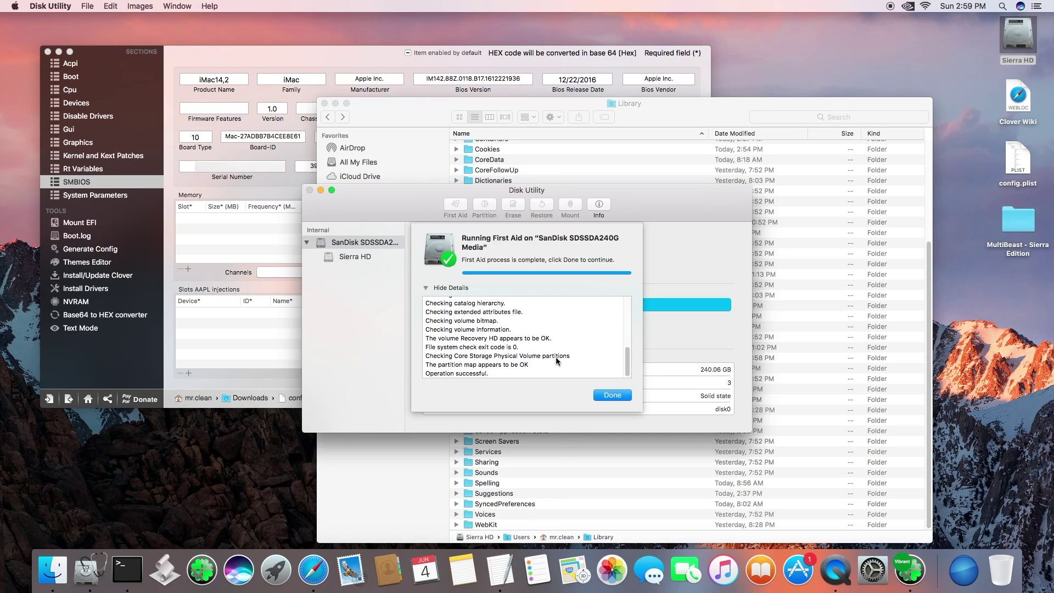
{"action": "left_click", "coordinate": [620, 396]}
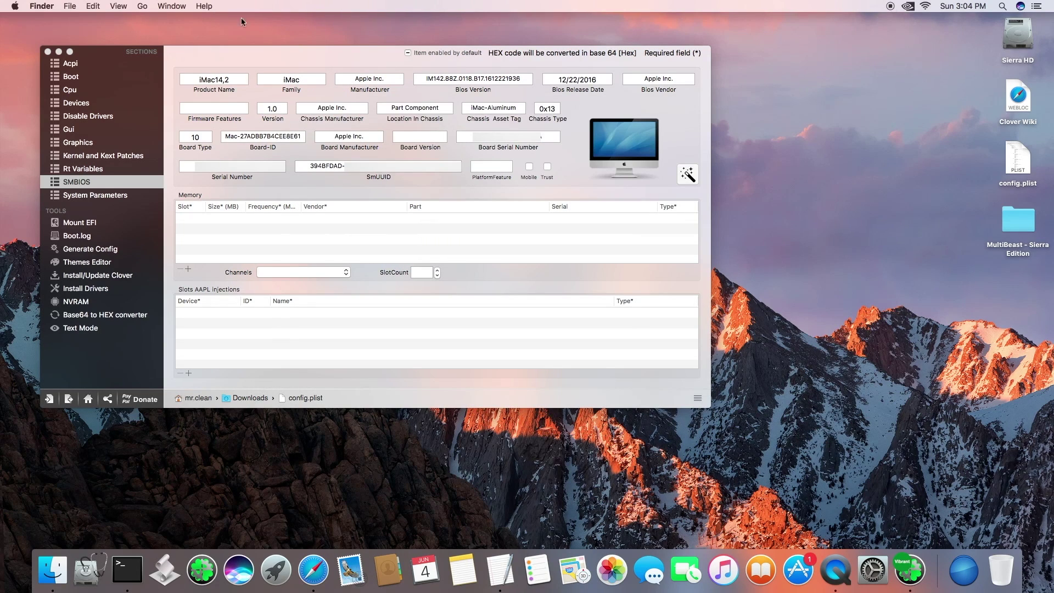
Step: Restart the Mac, then sign in to iMessage in Messages with the Apple ID and password
{"action": "left_click", "coordinate": [12, 4]}
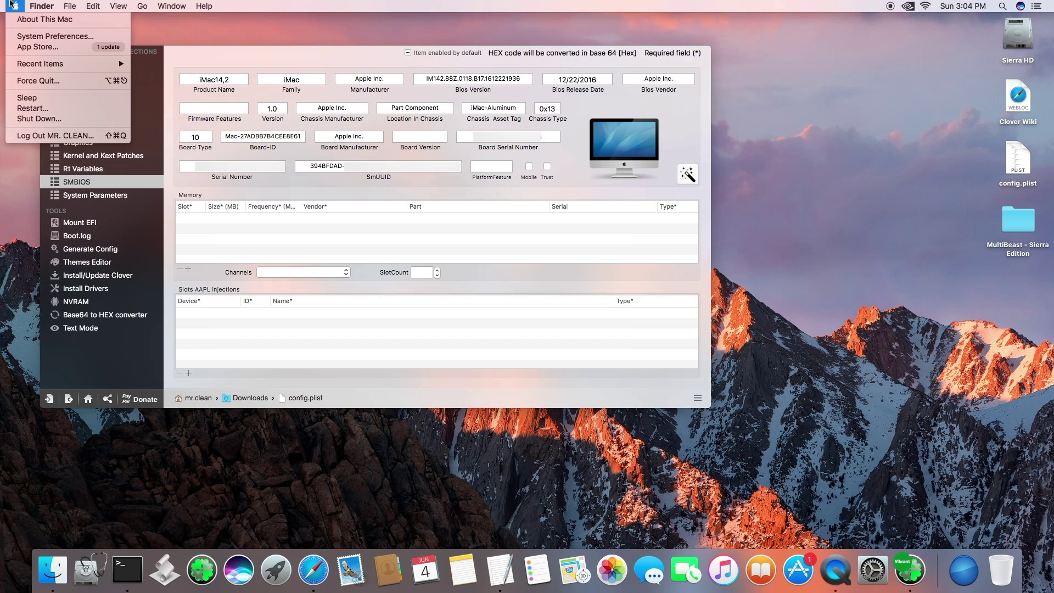
{"action": "left_click", "coordinate": [12, 5]}
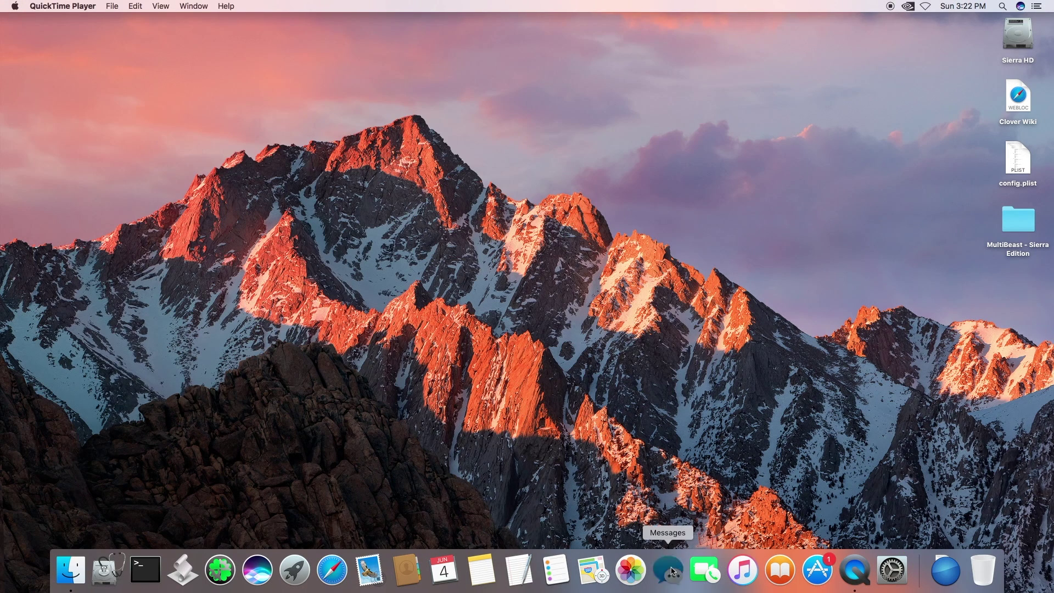
{"action": "left_click", "coordinate": [671, 571]}
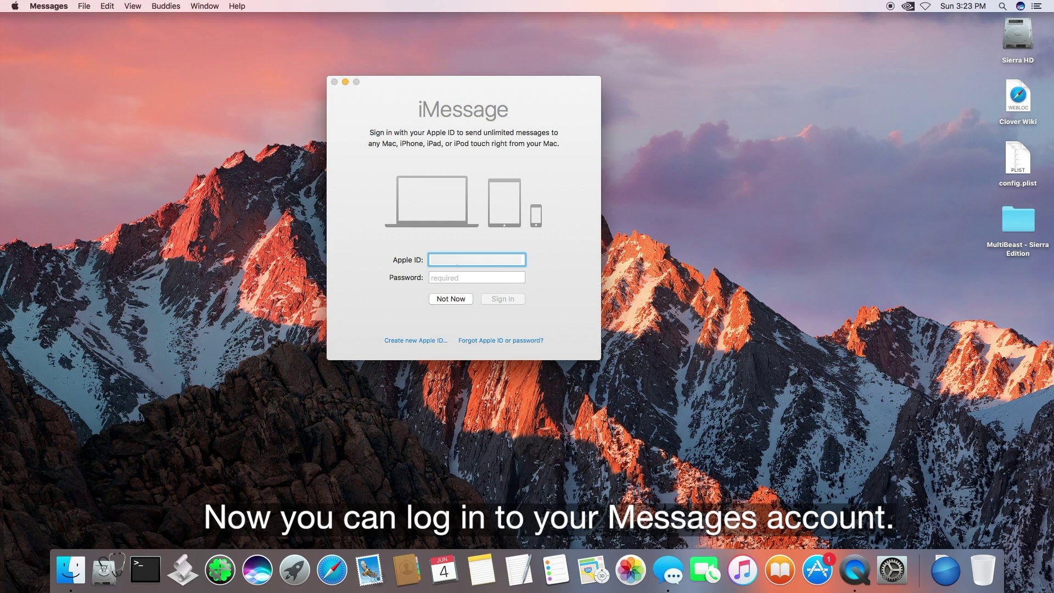
{"action": "left_click", "coordinate": [476, 277]}
{"action": "type", "text": "•••"}
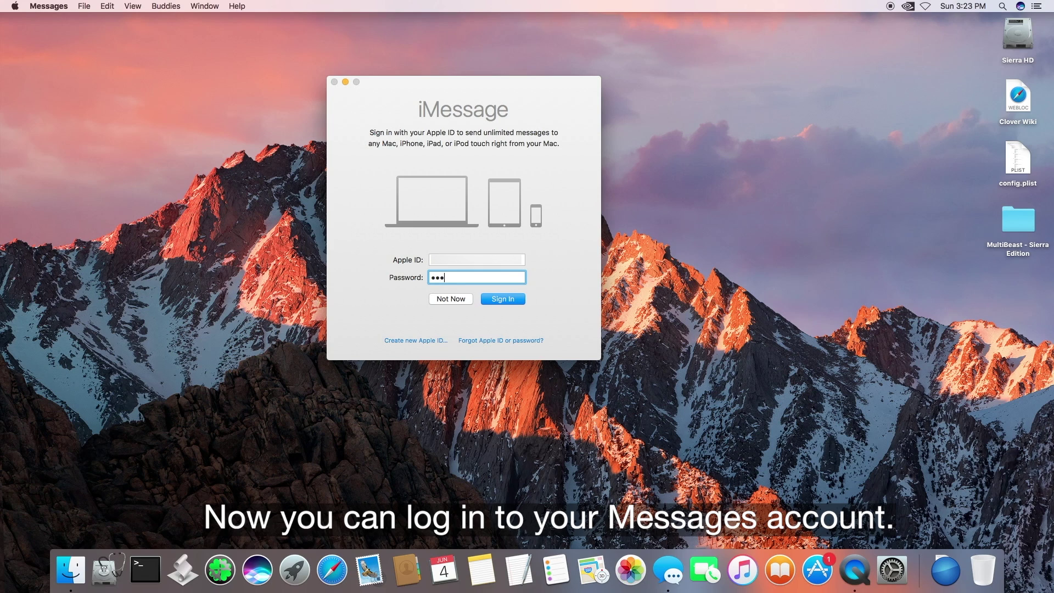
{"action": "type", "text": "•••••••••••••••"}
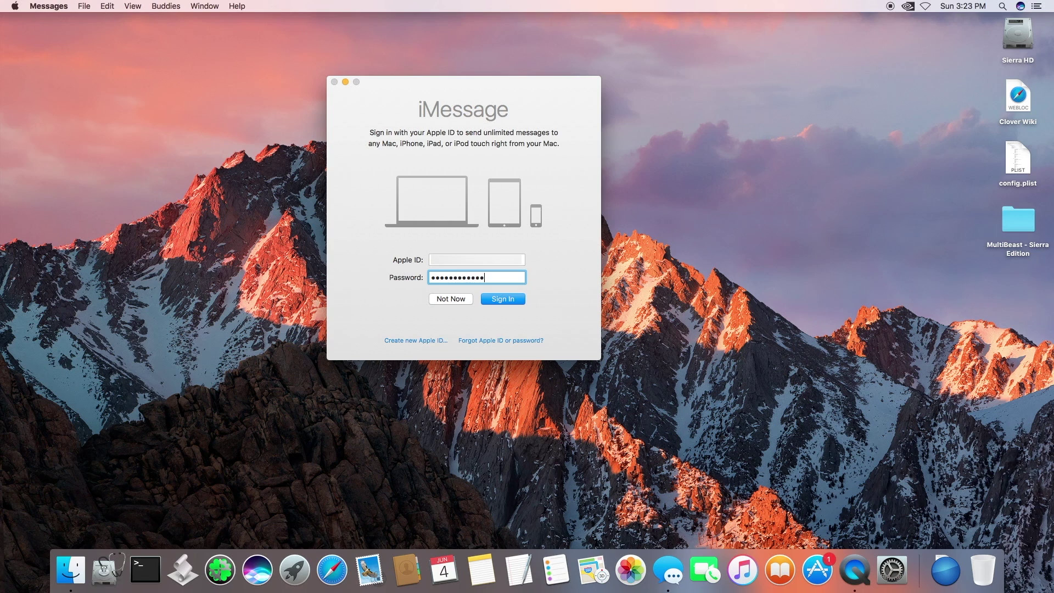
{"action": "type", "text": "•"}
{"action": "left_click", "coordinate": [501, 298]}
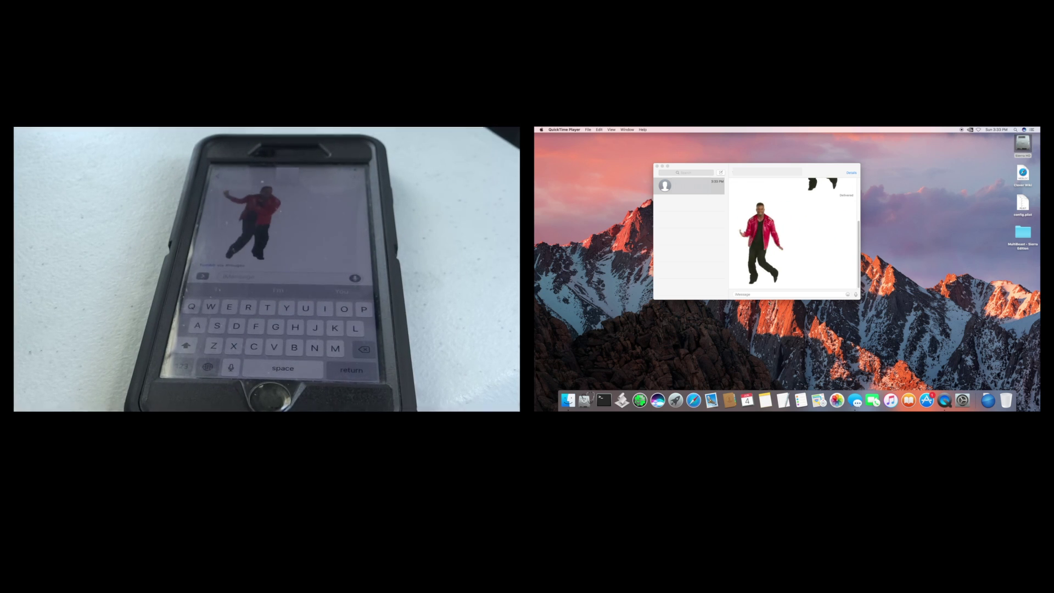
Step: Send a fire engine emoji in the open Messages conversation
{"action": "left_click", "coordinate": [857, 298]}
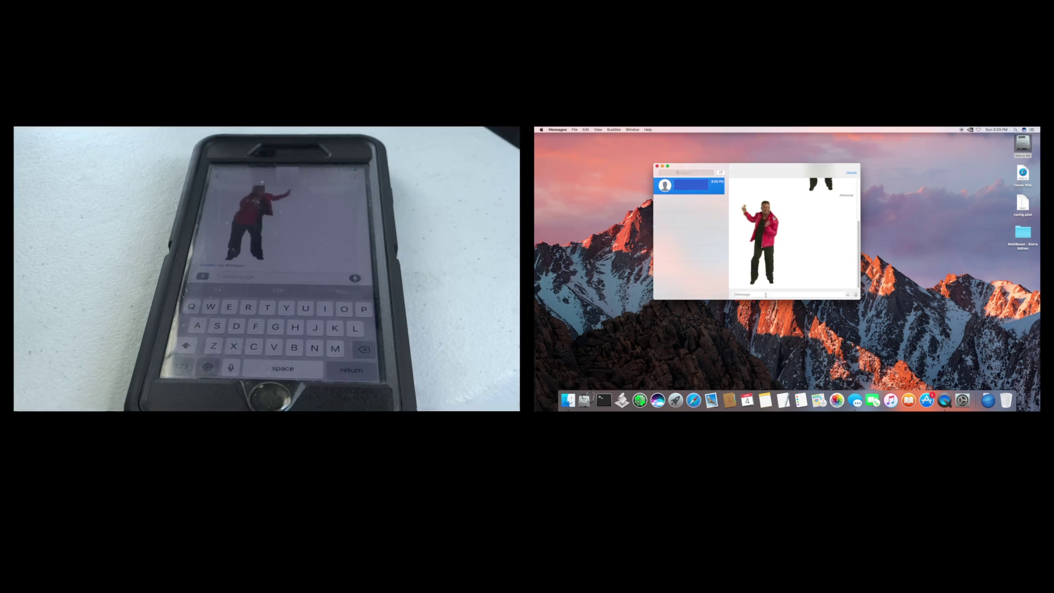
{"action": "left_click", "coordinate": [847, 294]}
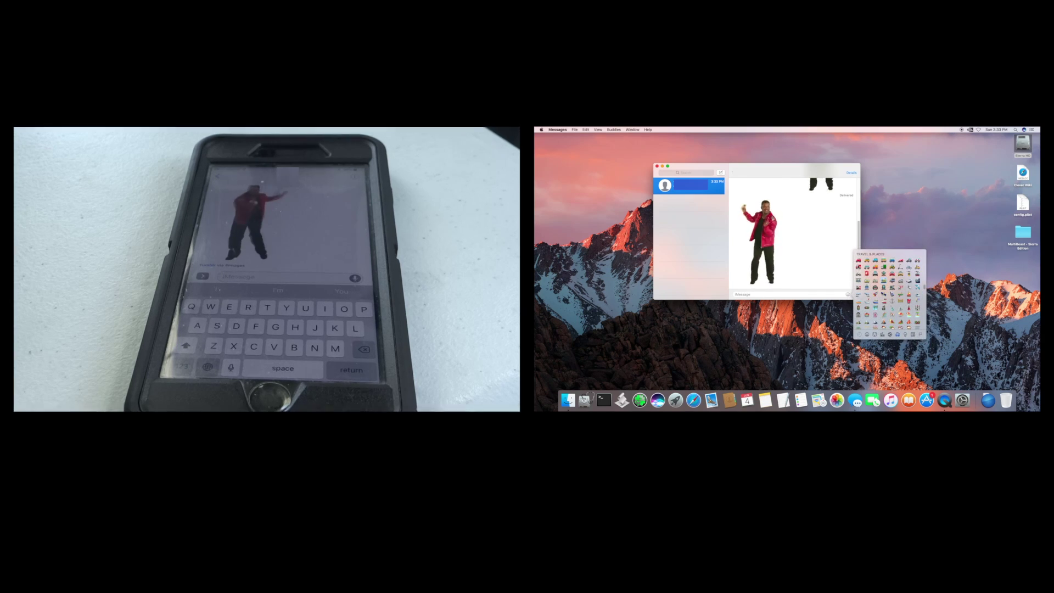
{"action": "left_click", "coordinate": [858, 267]}
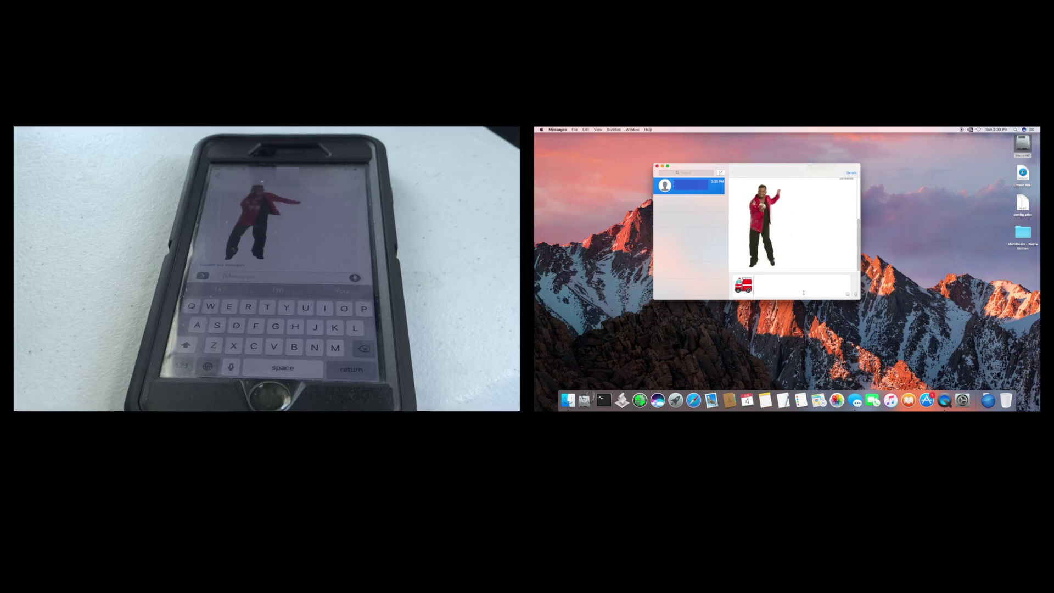
{"action": "key", "text": "Return"}
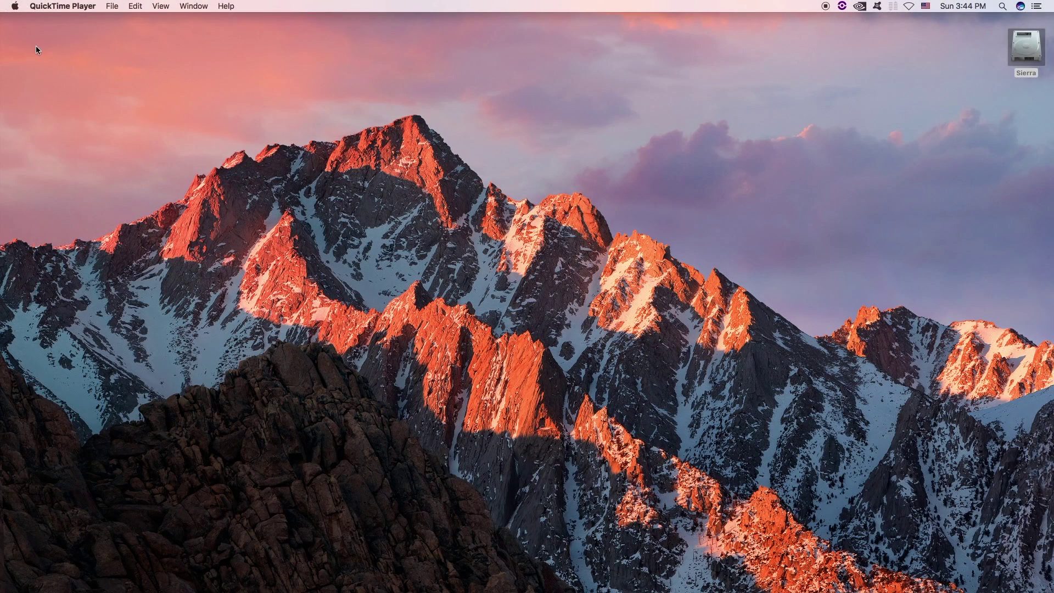
Step: Open the full System Report from About This Mac
{"action": "left_click", "coordinate": [15, 6]}
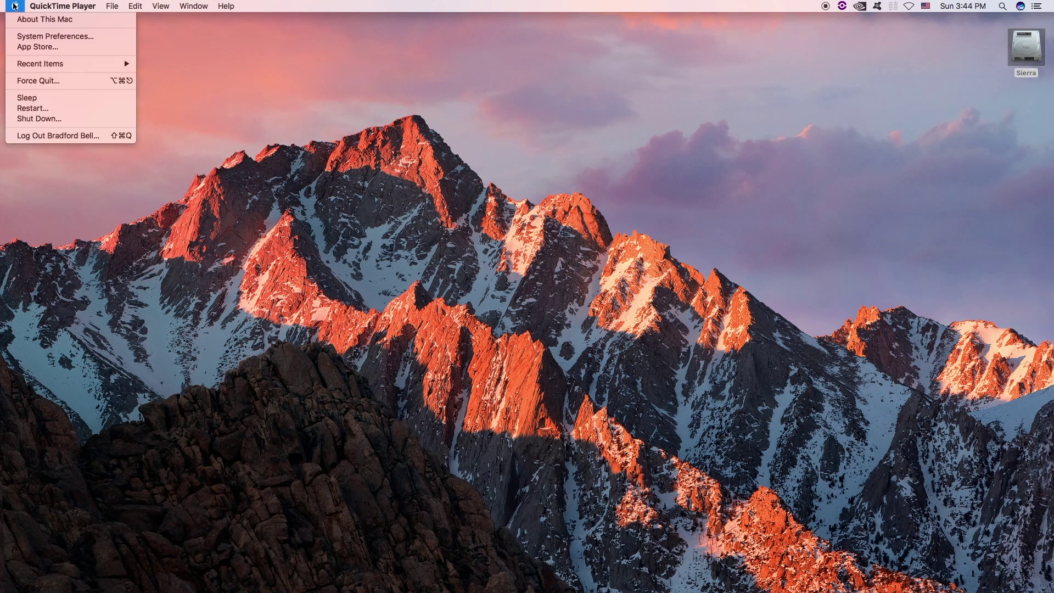
{"action": "left_click", "coordinate": [163, 110]}
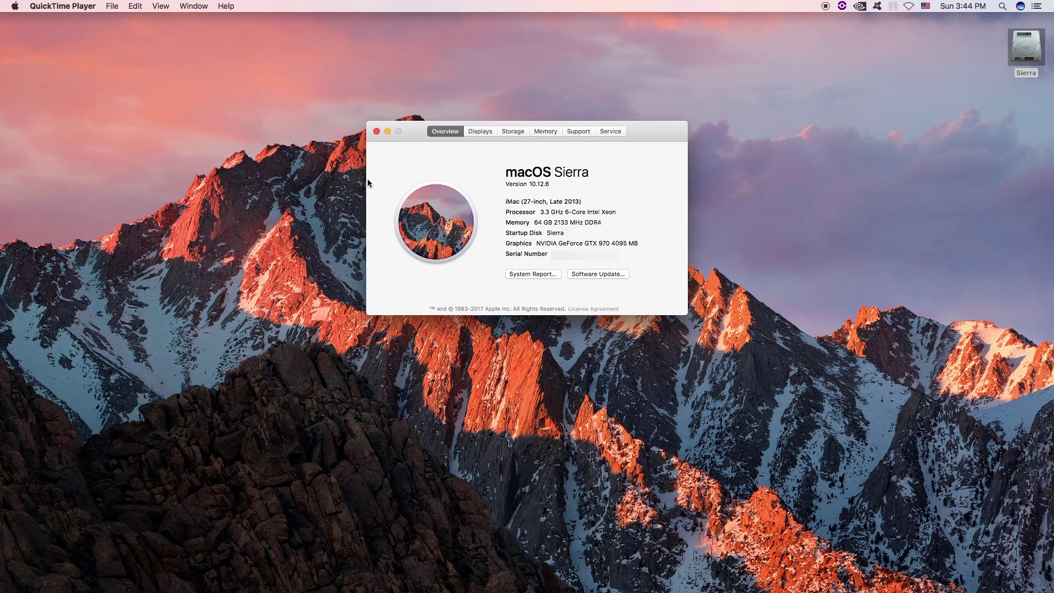
{"action": "left_click", "coordinate": [541, 277]}
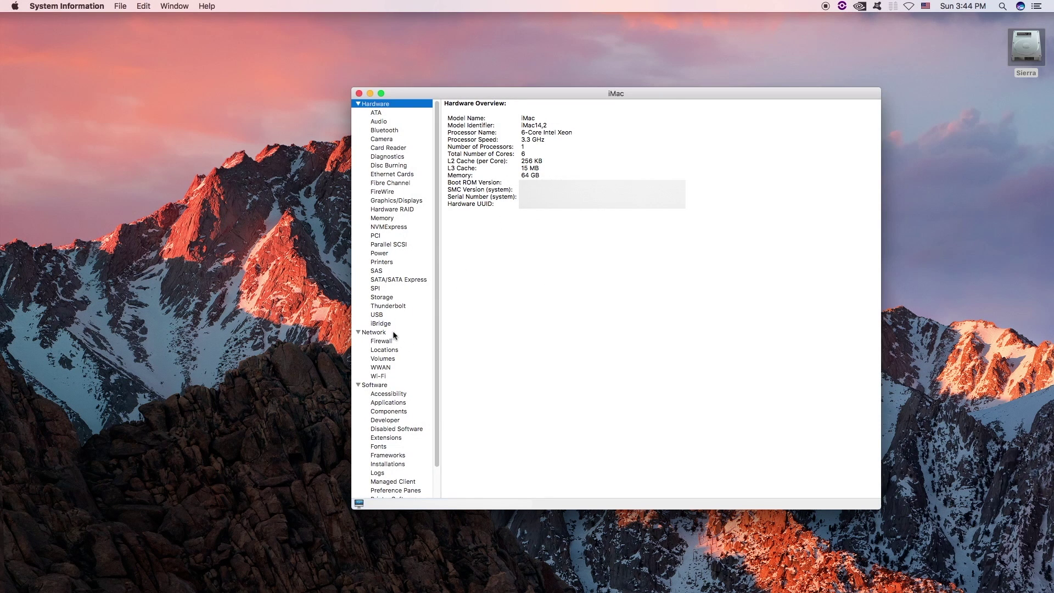
Step: Check the Ethernet (en2) and Wi-Fi (en0) network services, then quit System Information
{"action": "left_click", "coordinate": [394, 332]}
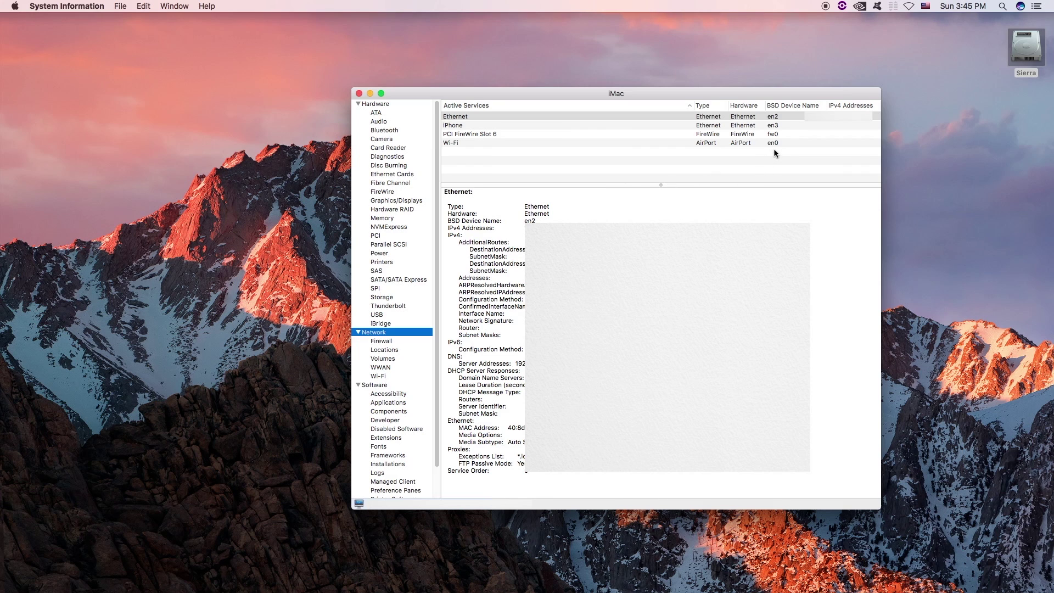
{"action": "left_click", "coordinate": [541, 117]}
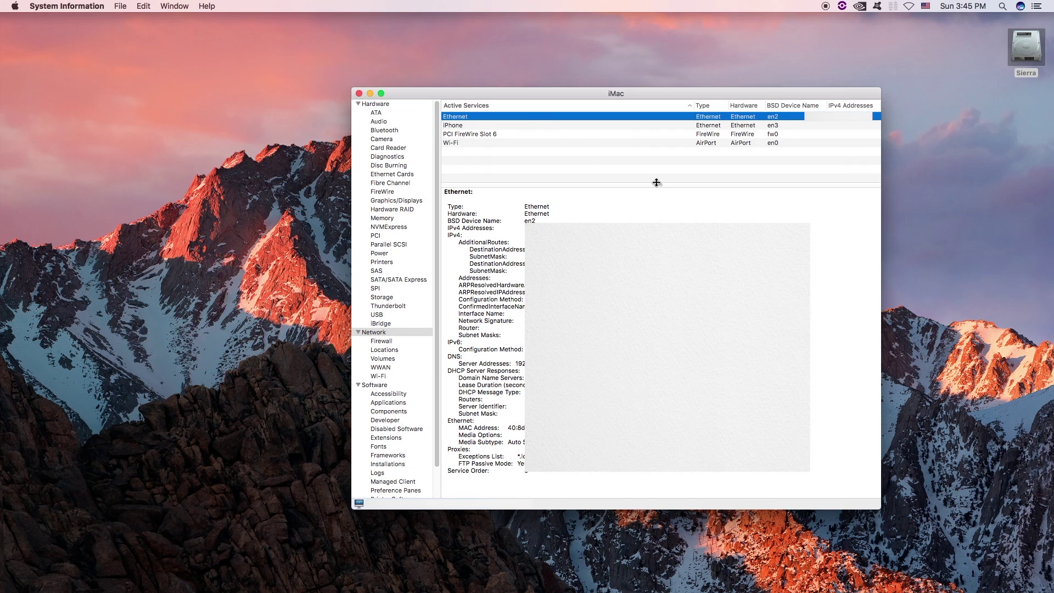
{"action": "left_click", "coordinate": [498, 143]}
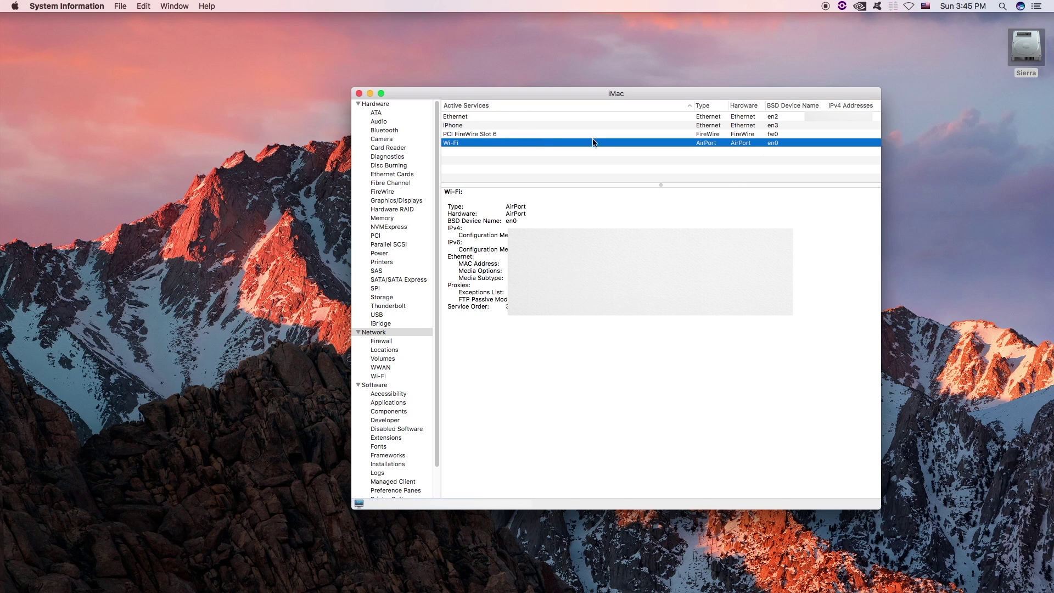
{"action": "key", "text": "super+q"}
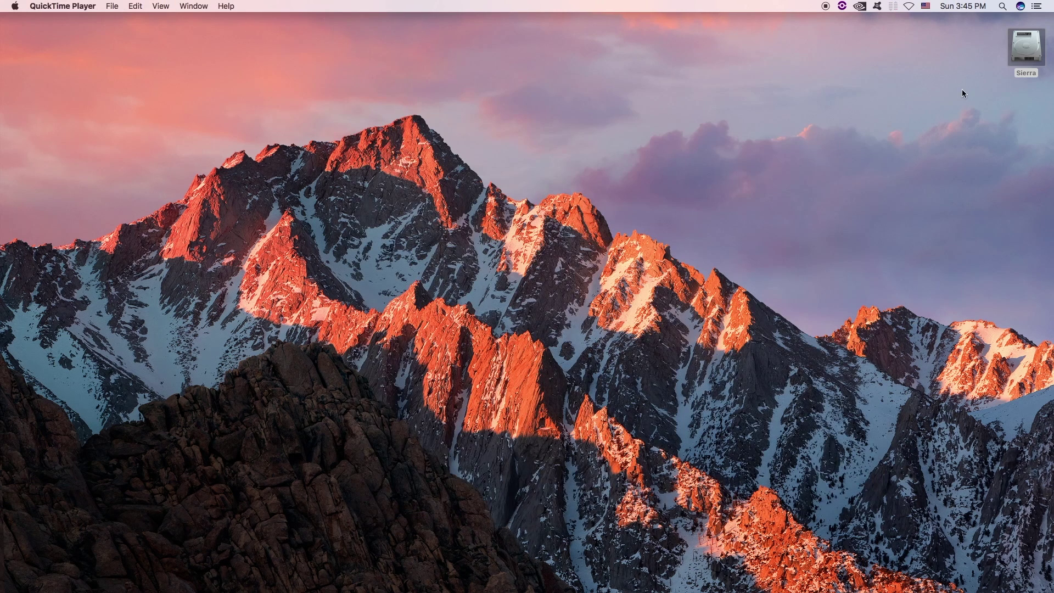
Step: Browse the Sierra disk to Library/Preferences/SystemConfiguration and select NetworkInterfaces.plist
{"action": "double_click", "coordinate": [1025, 56]}
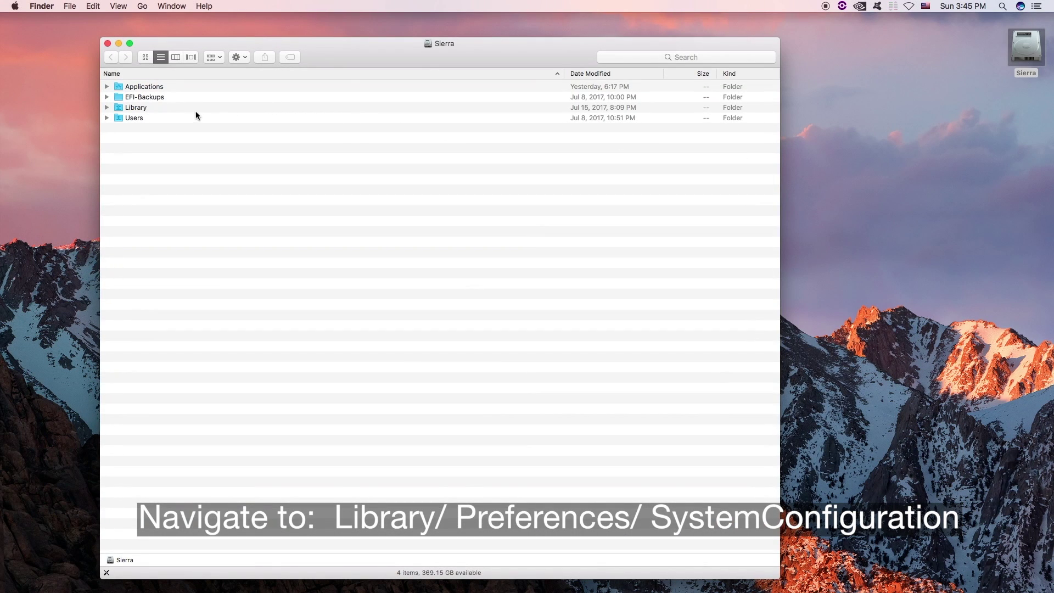
{"action": "double_click", "coordinate": [135, 107]}
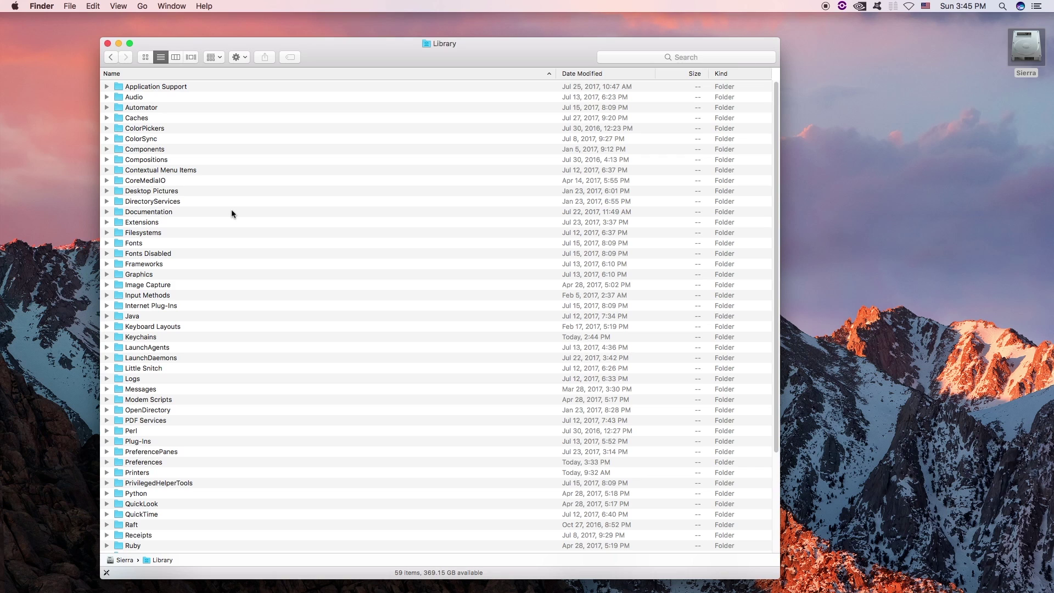
{"action": "type", "text": "pref"}
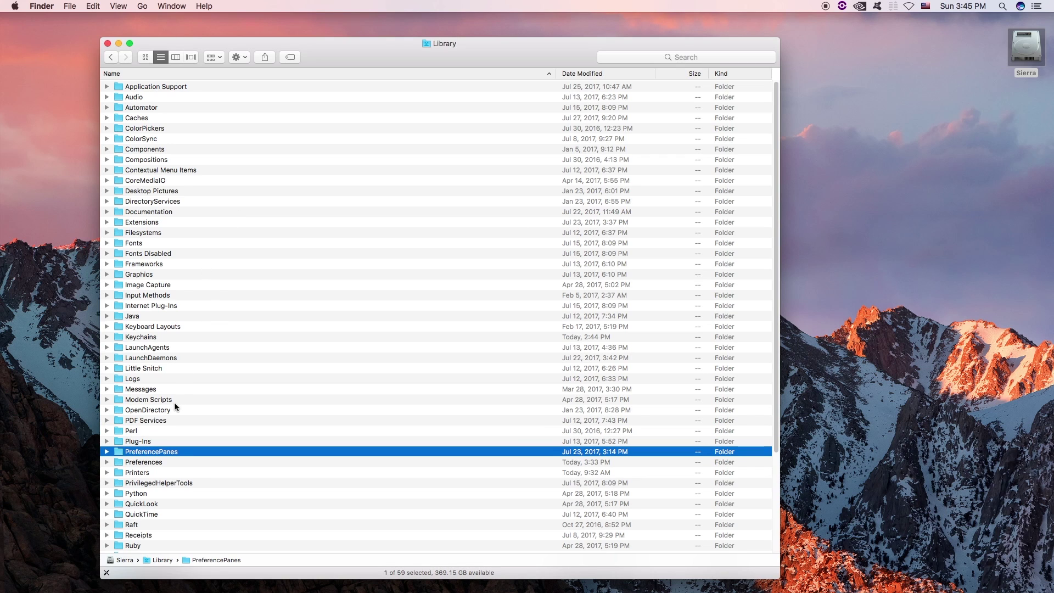
{"action": "double_click", "coordinate": [145, 463]}
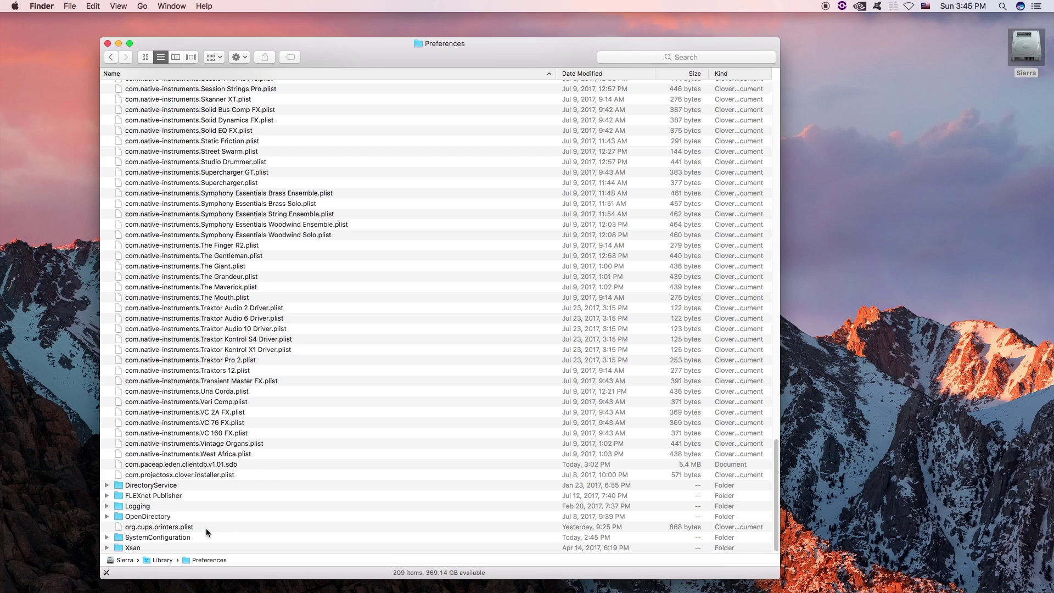
{"action": "double_click", "coordinate": [179, 536]}
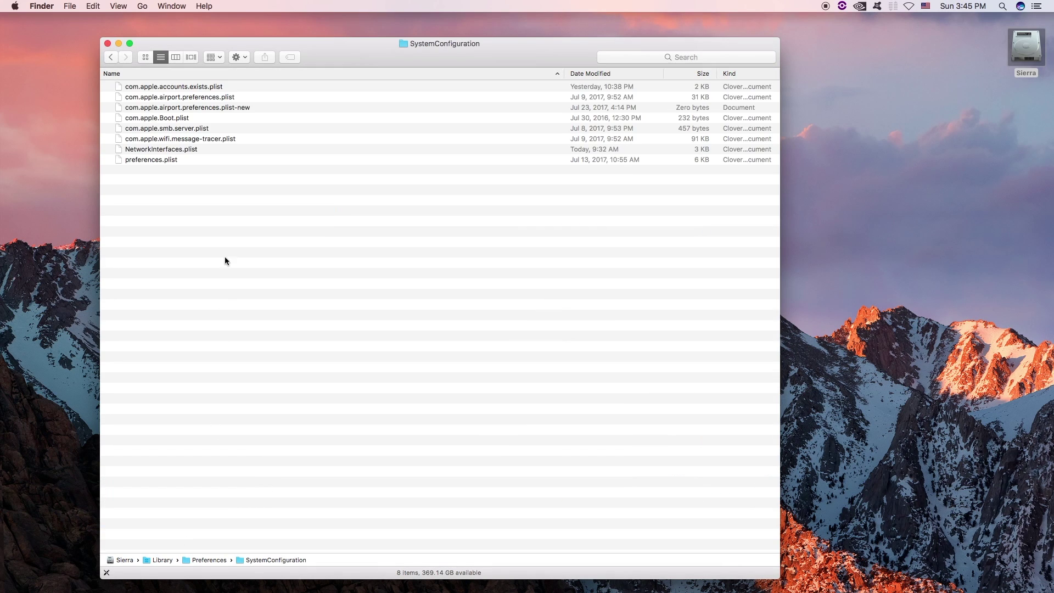
{"action": "left_click", "coordinate": [159, 151]}
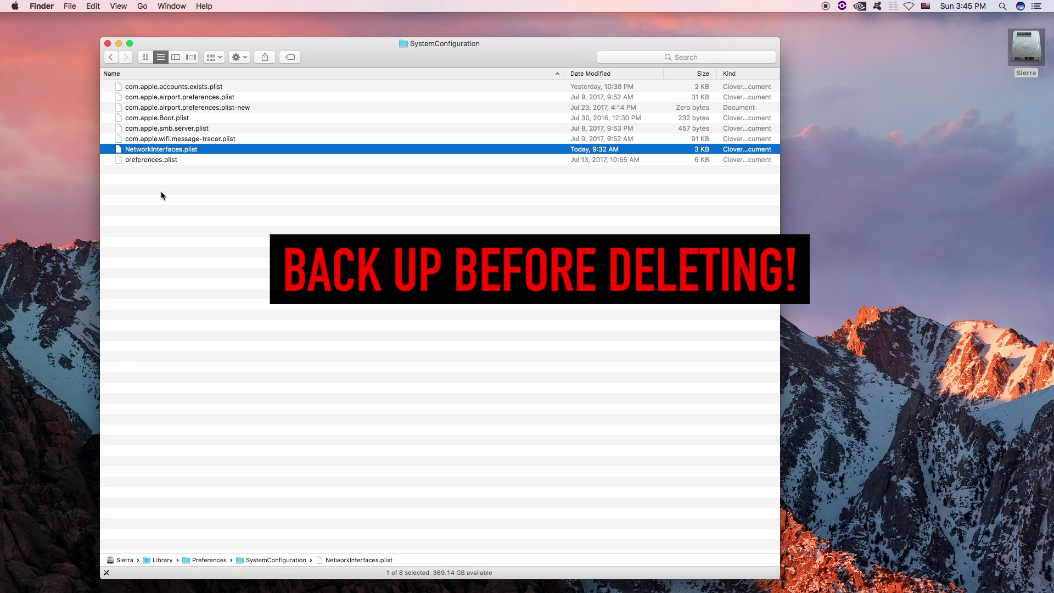